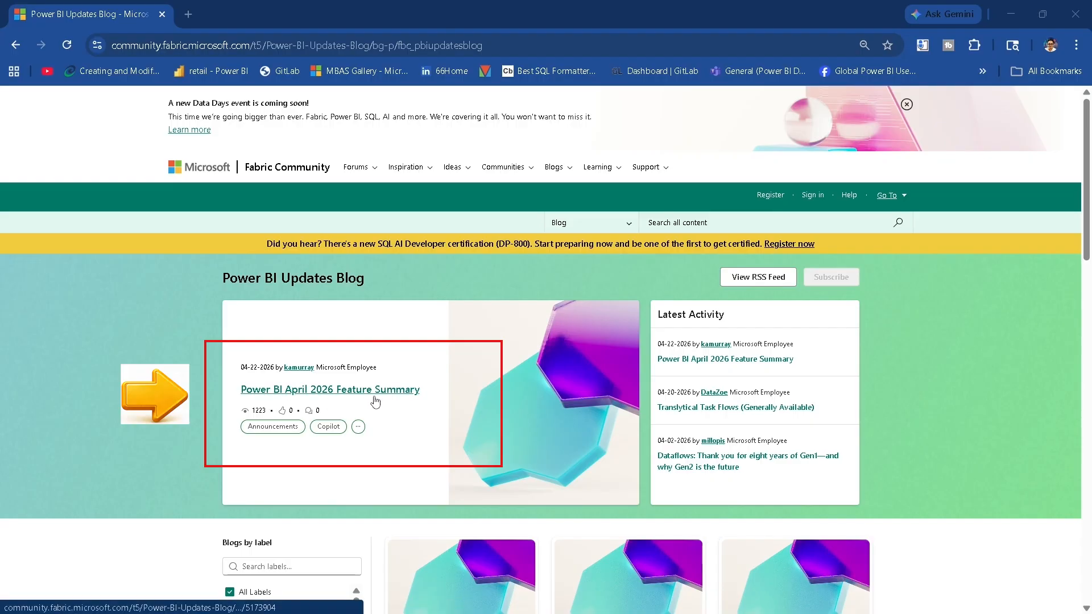
# - Open the Power BI April 2026 Feature Summary post and look through its contents list
pyautogui.click(386, 392)
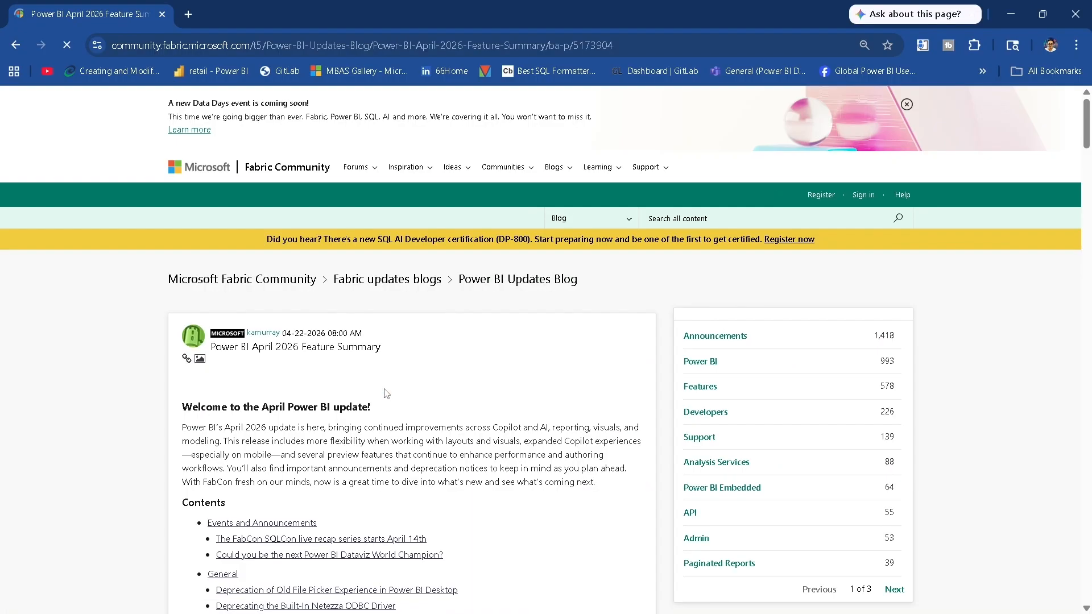
pyautogui.scroll(-5, 385, 341)
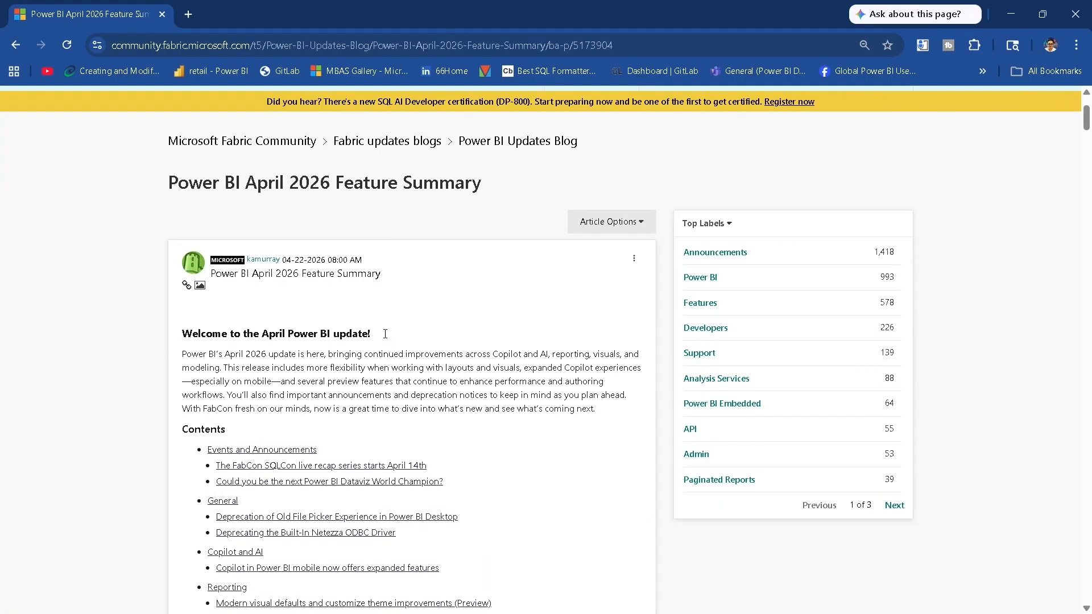
pyautogui.scroll(-3, 385, 334)
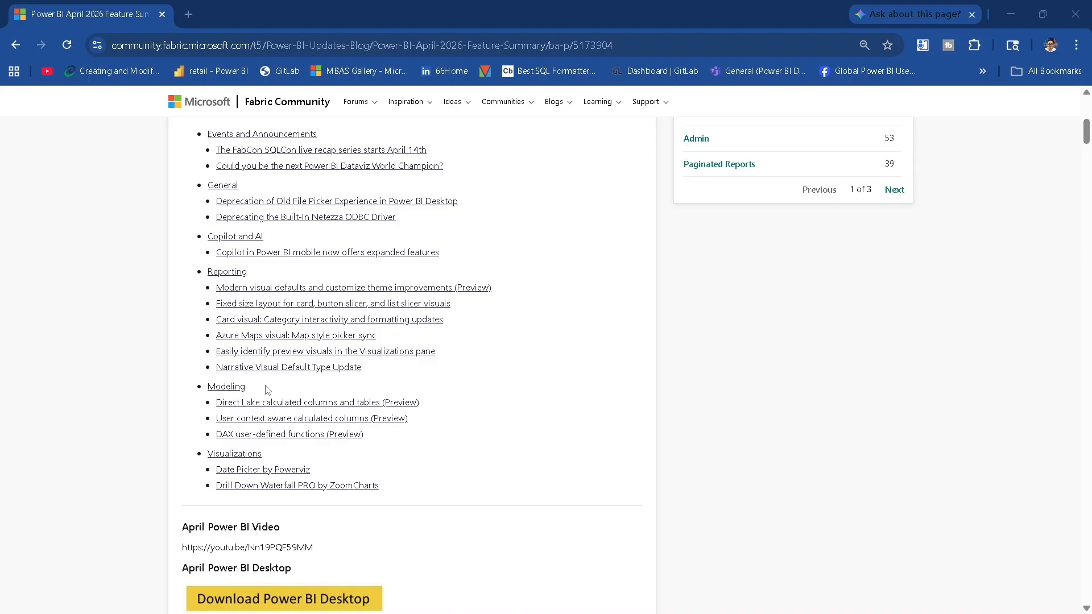
# - Go to the Modeling section on Direct Lake calculated columns and tables (Preview) and read it with its DAX example
pyautogui.click(262, 404)
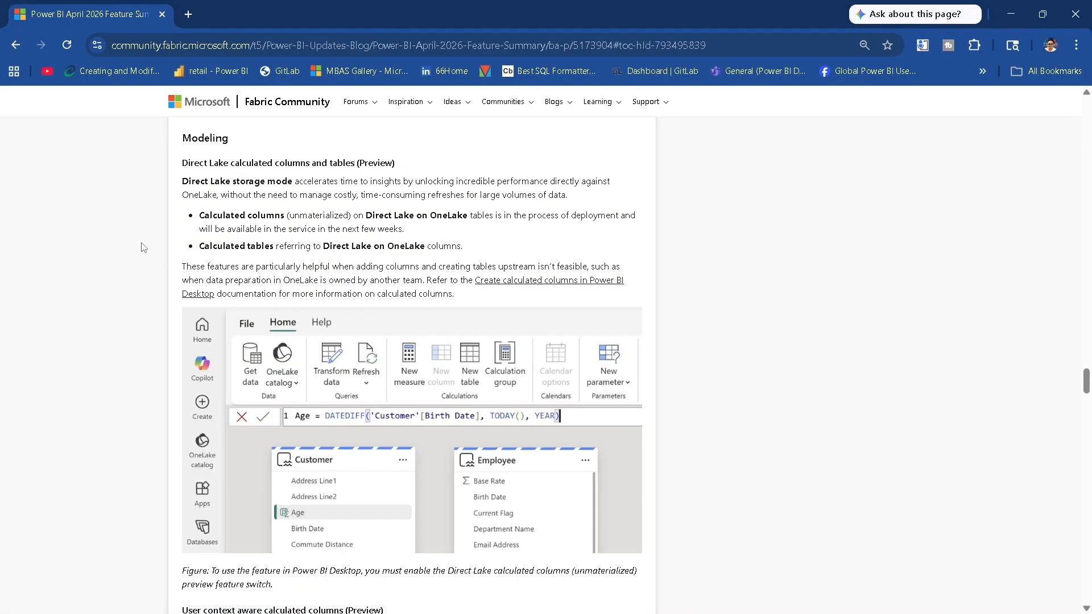
pyautogui.scroll(1, 144, 248)
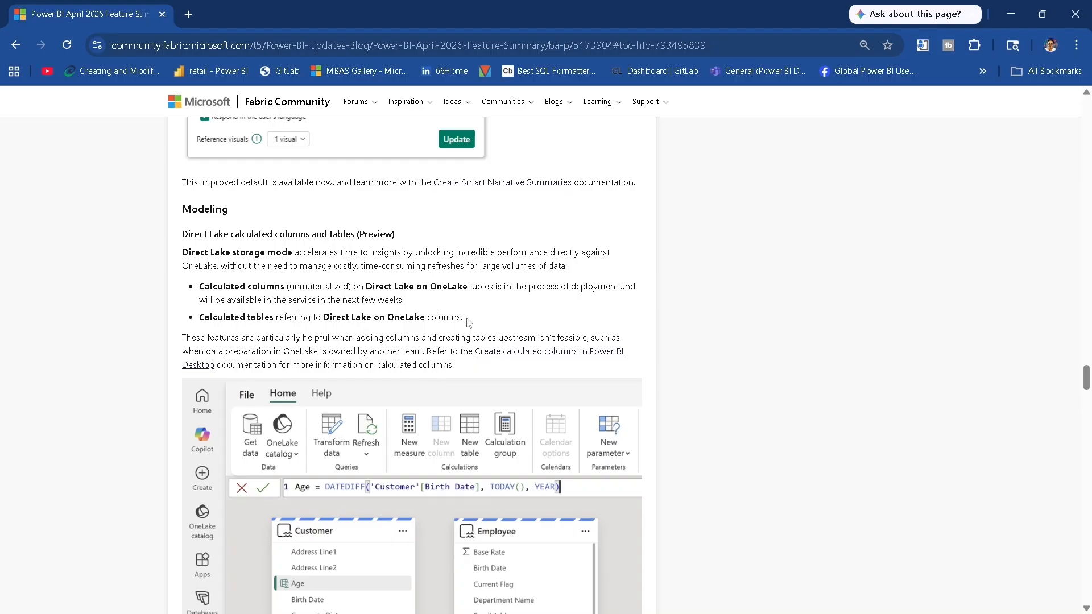
pyautogui.scroll(-5, 468, 323)
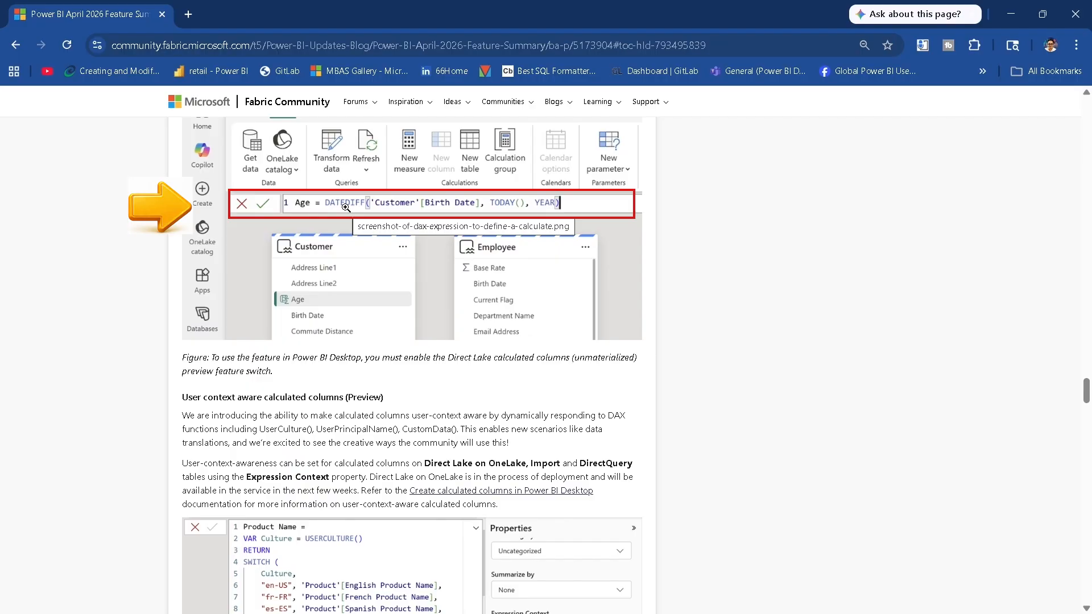
# - Read the section on user context aware calculated columns, enlarging the USERCULTURE() formula image to examine its Expression Context setting
pyautogui.scroll(-4, 346, 208)
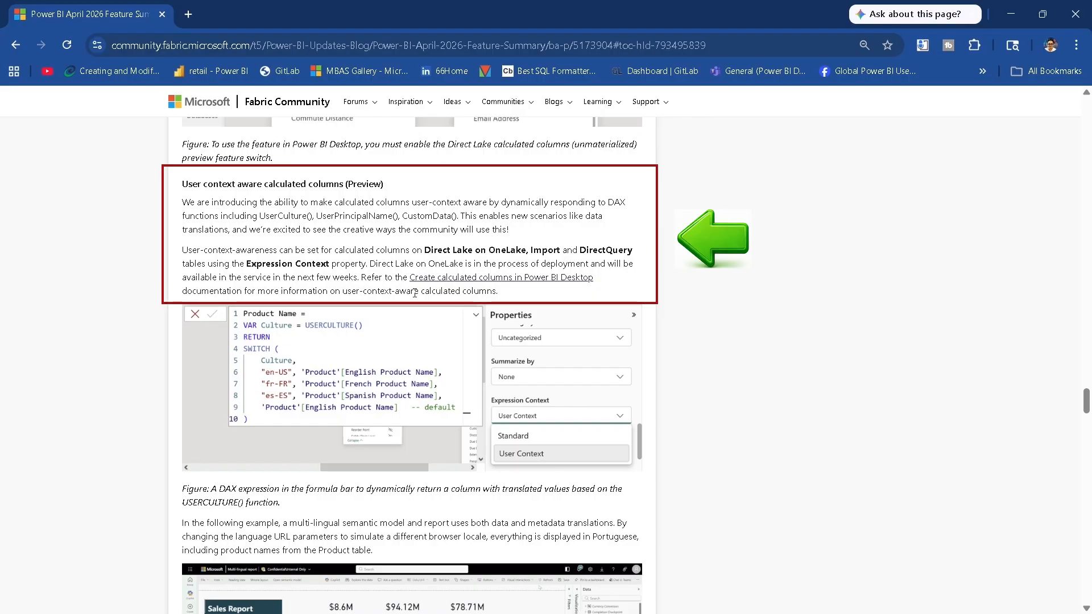
pyautogui.scroll(-5, 414, 293)
pyautogui.scroll(3, 195, 257)
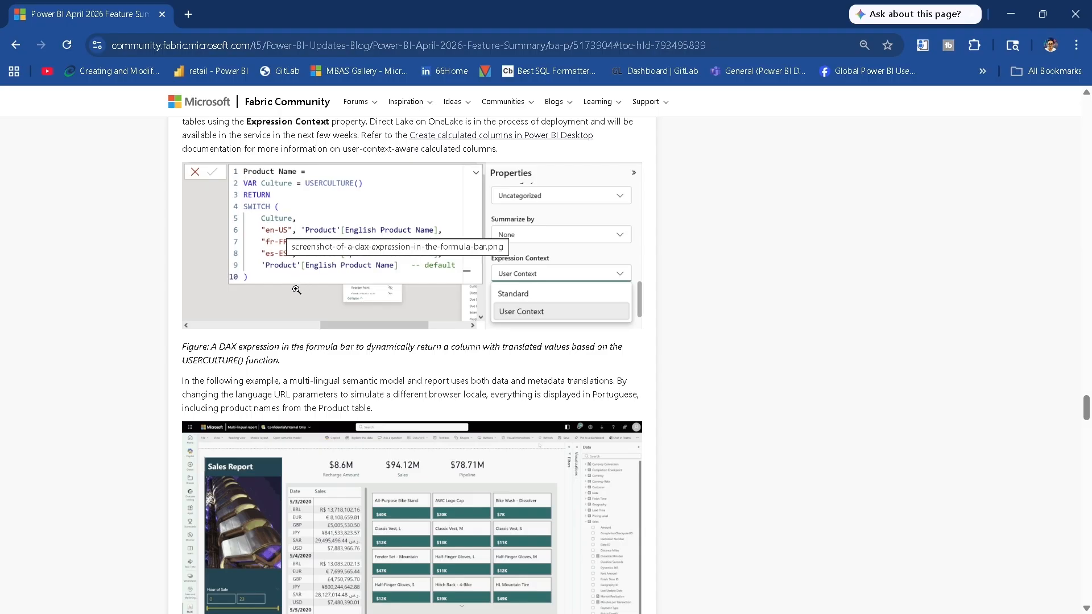
pyautogui.click(266, 298)
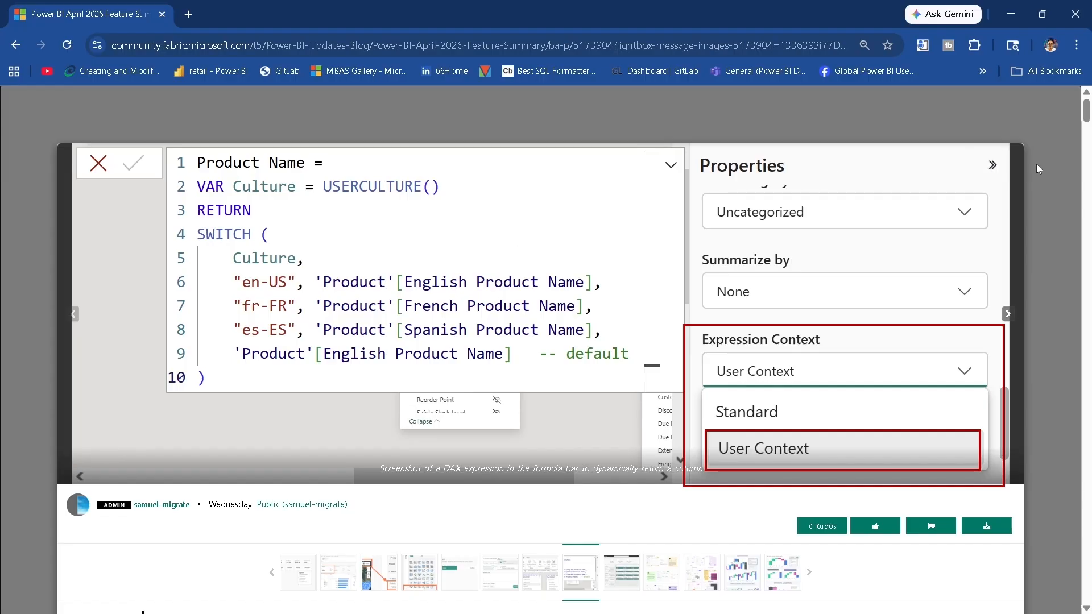
pyautogui.click(1010, 162)
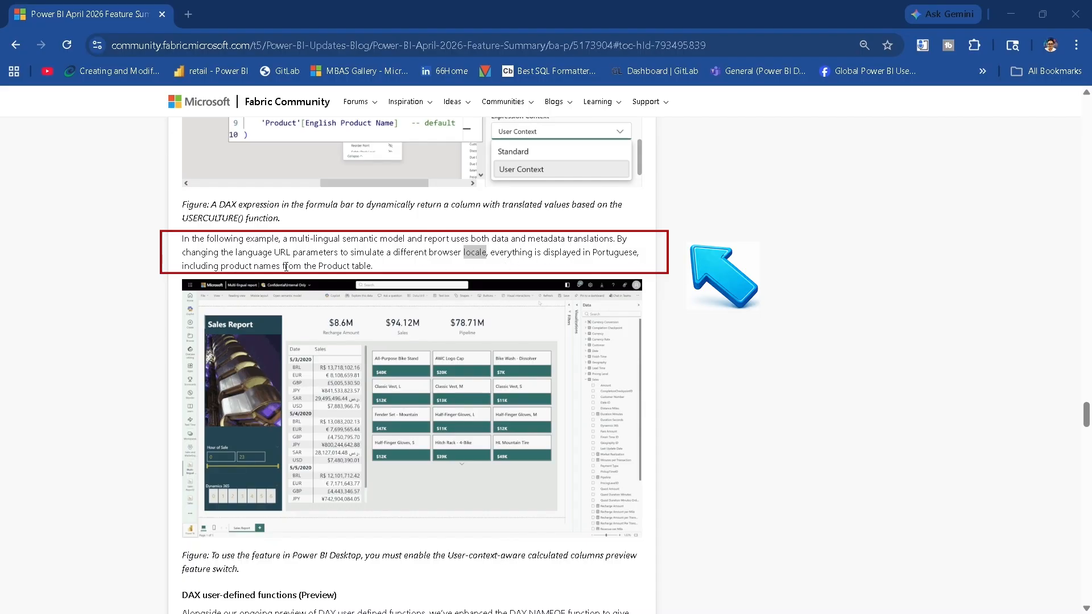
pyautogui.scroll(-1, 302, 269)
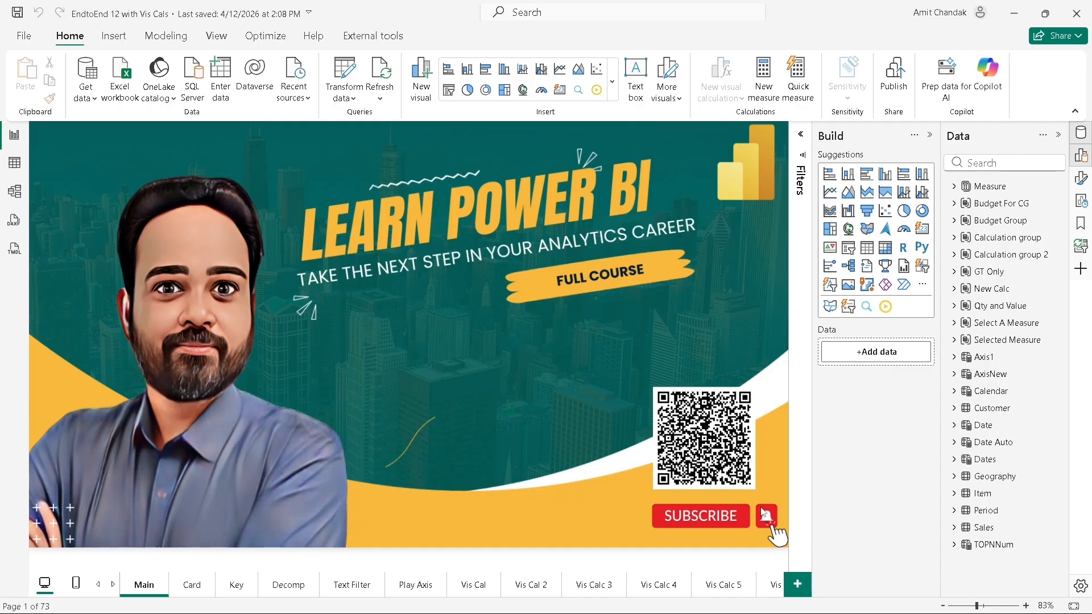
# - Switch to Power BI Desktop and build a visual of the Net measure by Item Brand on a new report page
pyautogui.click(798, 585)
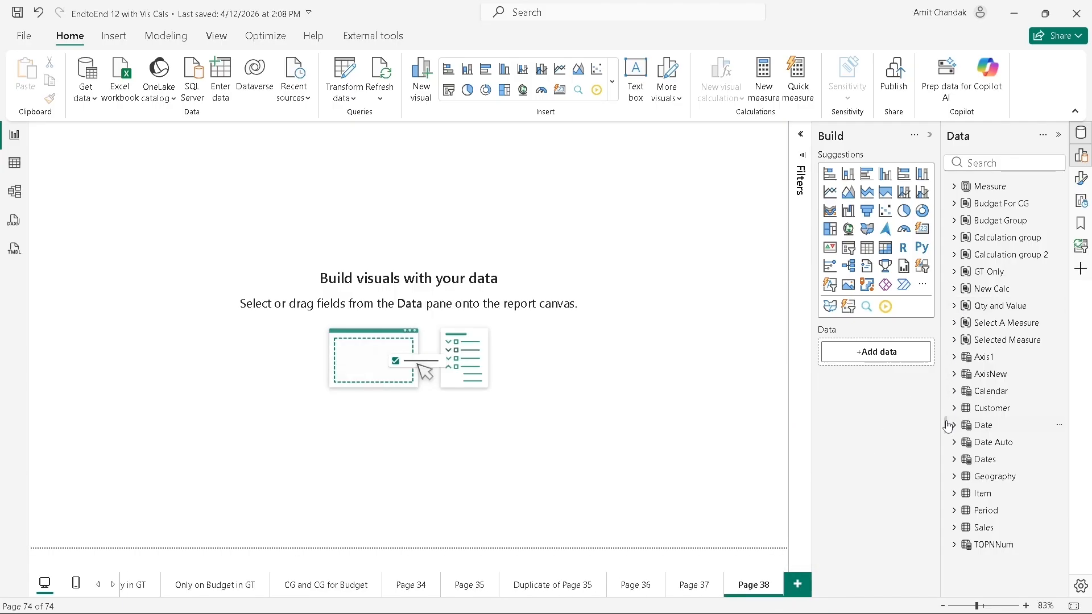
pyautogui.click(954, 493)
pyautogui.moveTo(1010, 511); pyautogui.dragTo(182, 259)
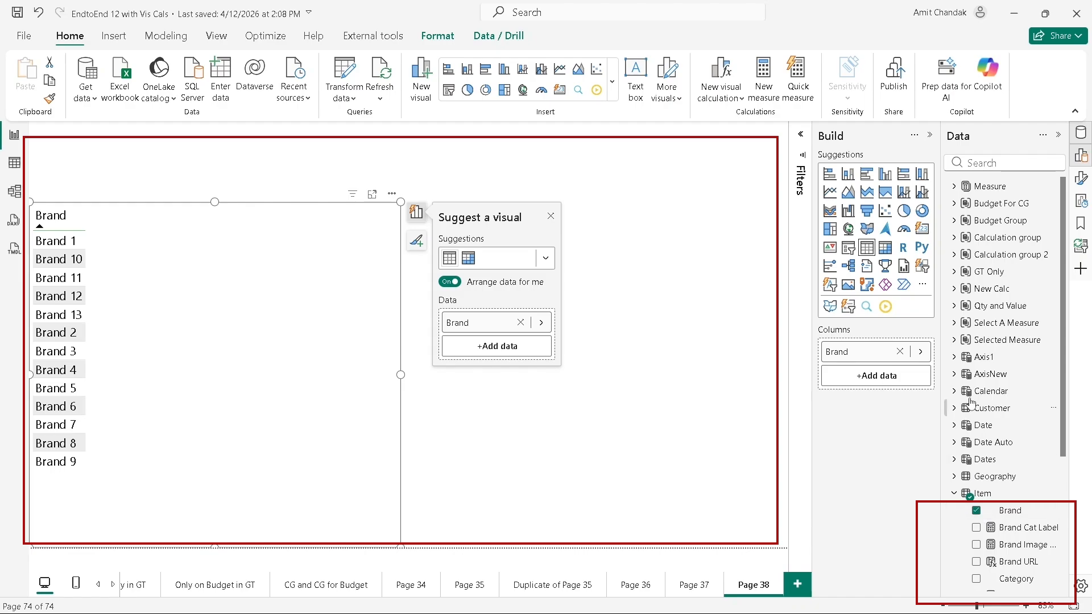
pyautogui.click(954, 186)
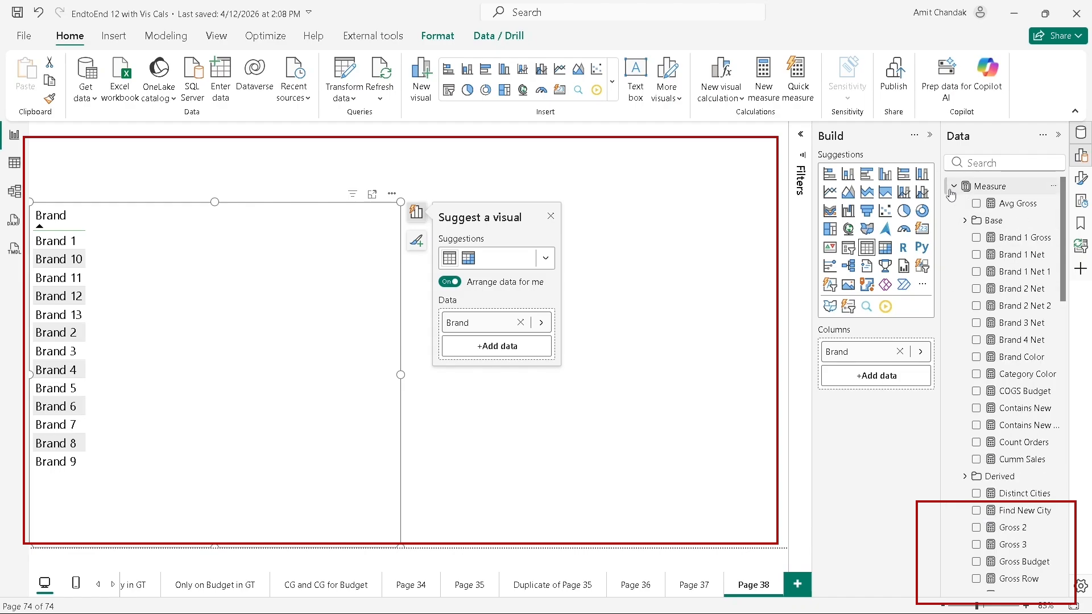
pyautogui.click(965, 221)
pyautogui.moveTo(1015, 306); pyautogui.dragTo(219, 305)
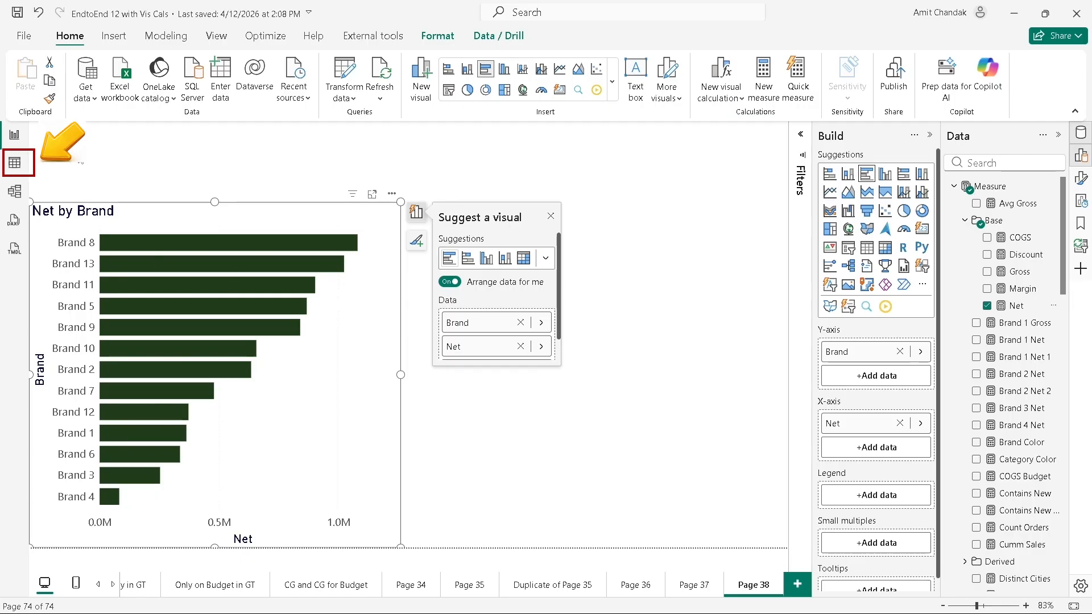
# - Display the rows of the Item table in Table view
pyautogui.click(12, 170)
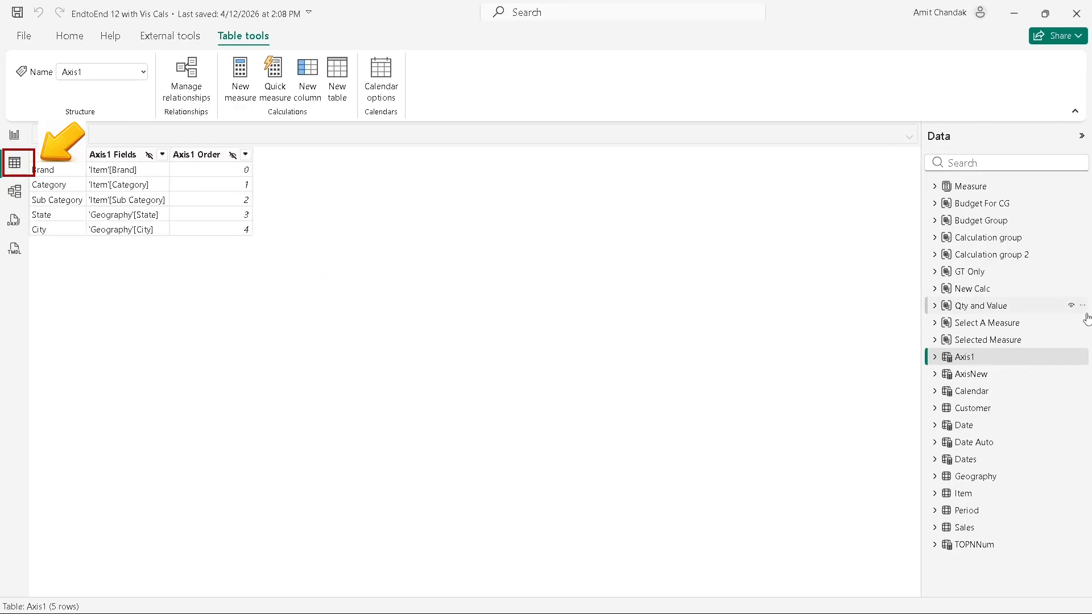
pyautogui.click(963, 358)
pyautogui.click(949, 494)
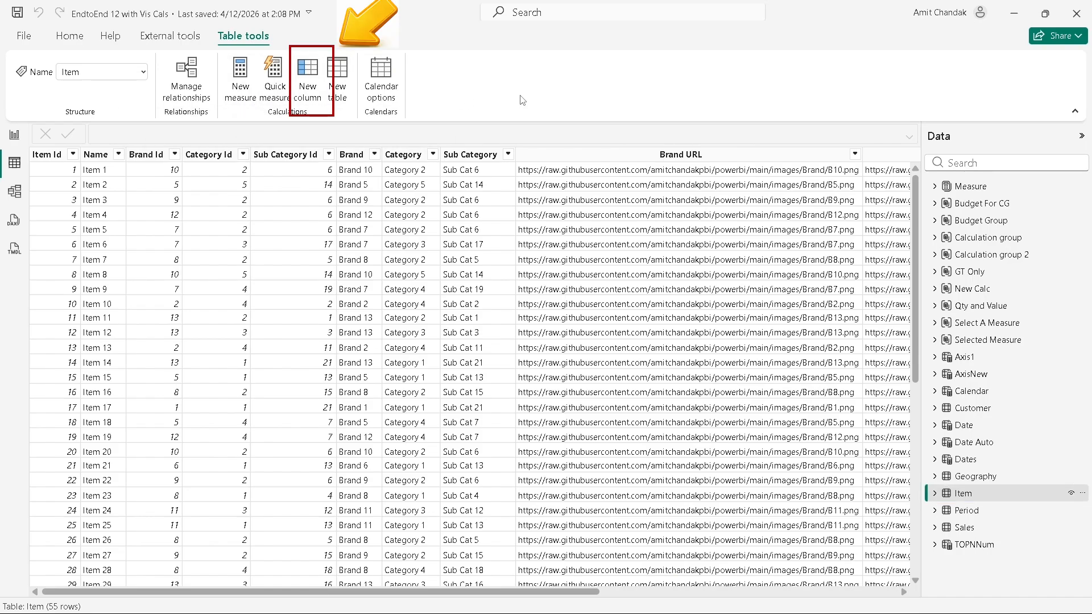
# - Check the User-context-aware calculated columns setting among the global preview features, and leave the options without changing anything
pyautogui.click(20, 46)
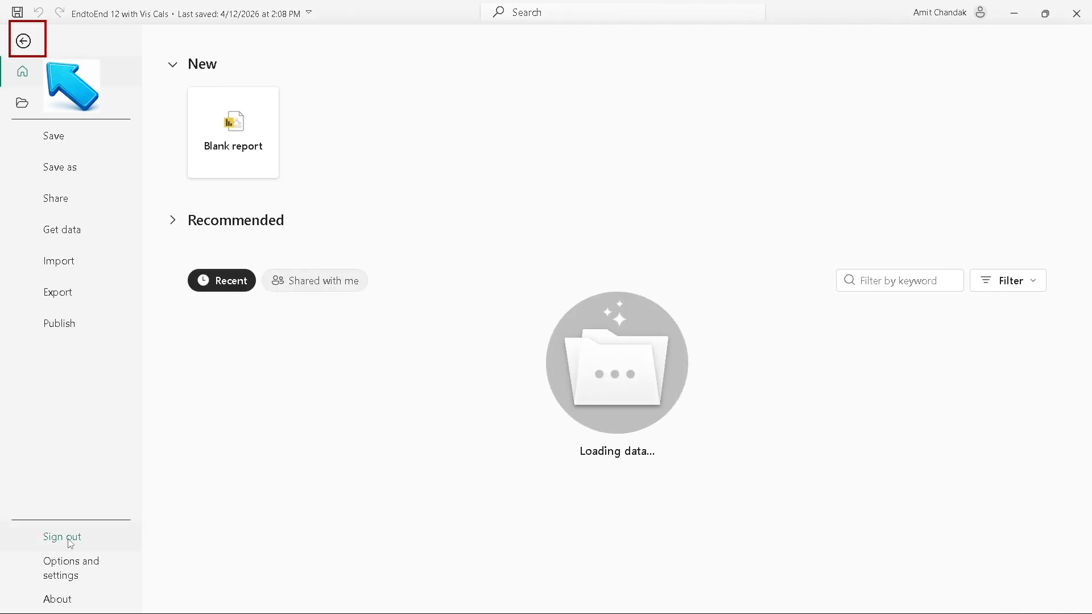
pyautogui.click(72, 571)
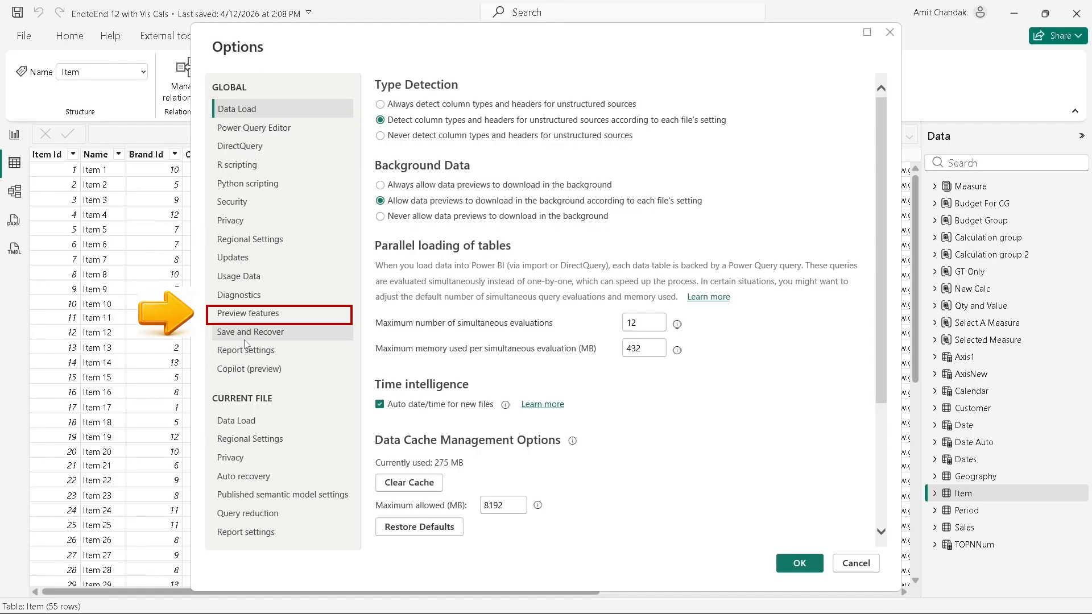
pyautogui.click(242, 314)
pyautogui.scroll(-3, 436, 319)
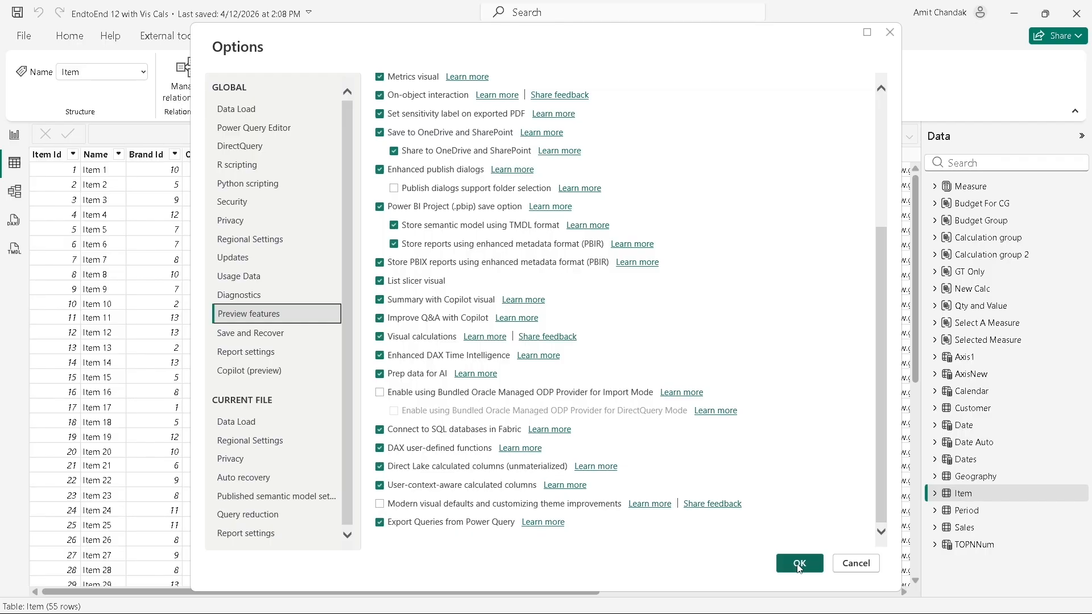
pyautogui.click(855, 564)
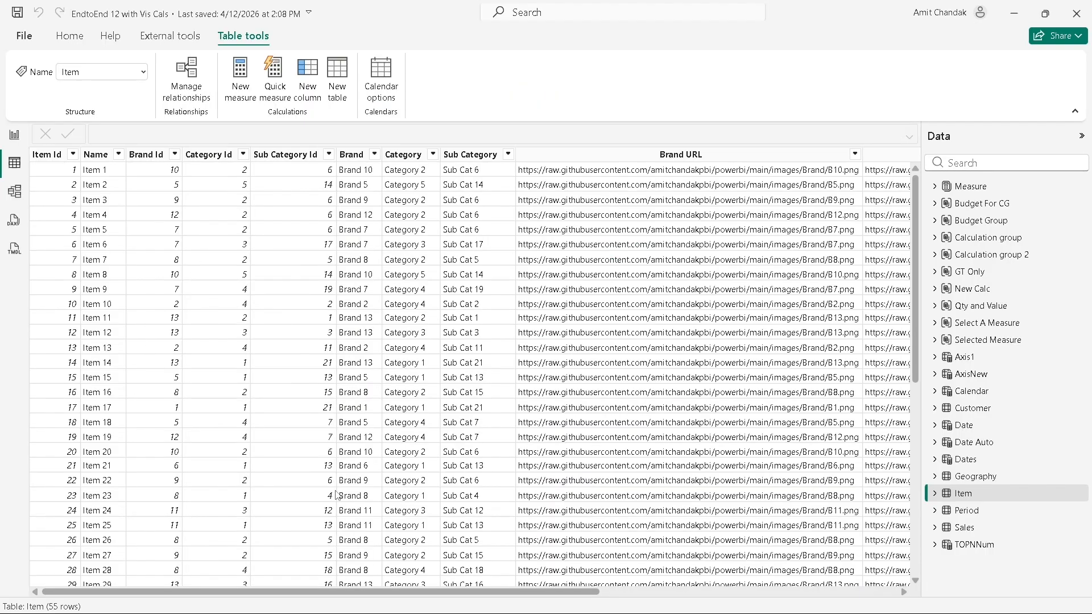
# - Add a new calculated column to the Item table, enlarge the formula text and name the column Mask Brand
pyautogui.moveTo(501, 592); pyautogui.dragTo(799, 593)
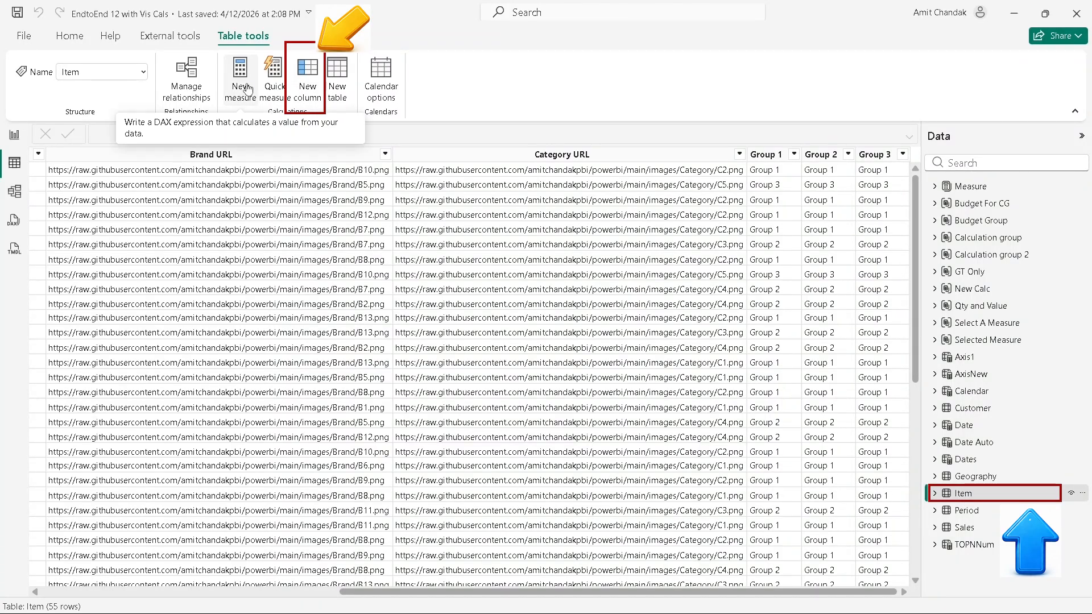
pyautogui.click(317, 75)
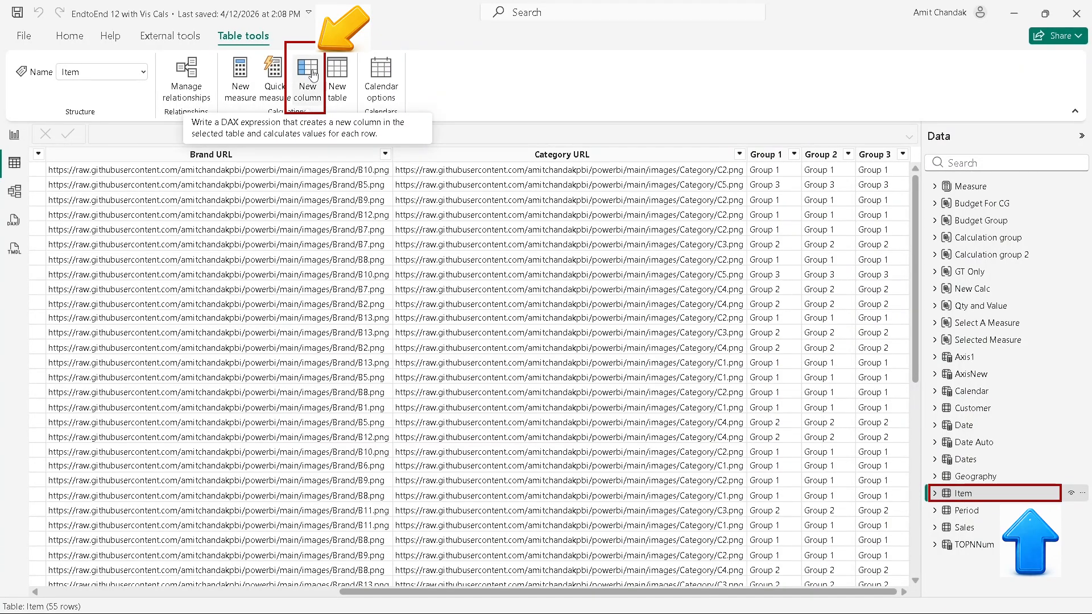
pyautogui.doubleClick(121, 133)
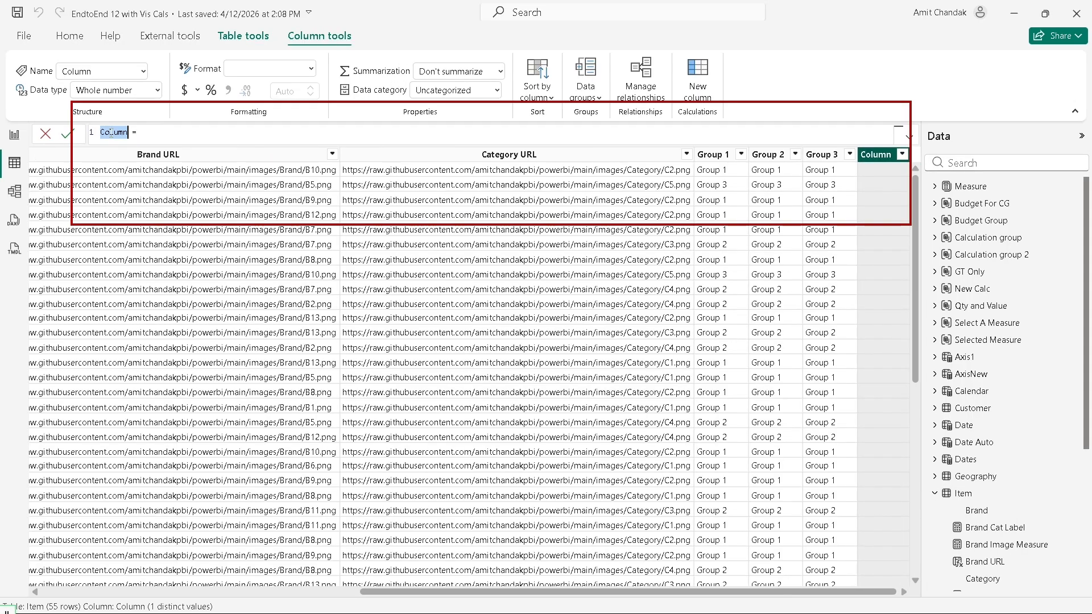
pyautogui.scroll(10, 113, 136)
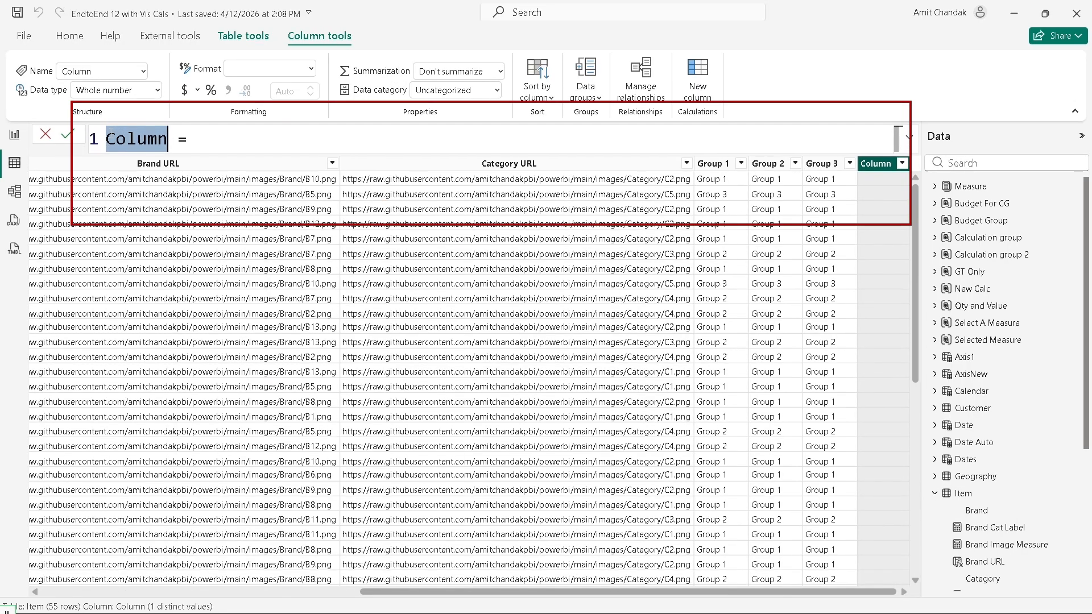
pyautogui.doubleClick(136, 149)
pyautogui.write('Mask Bra')
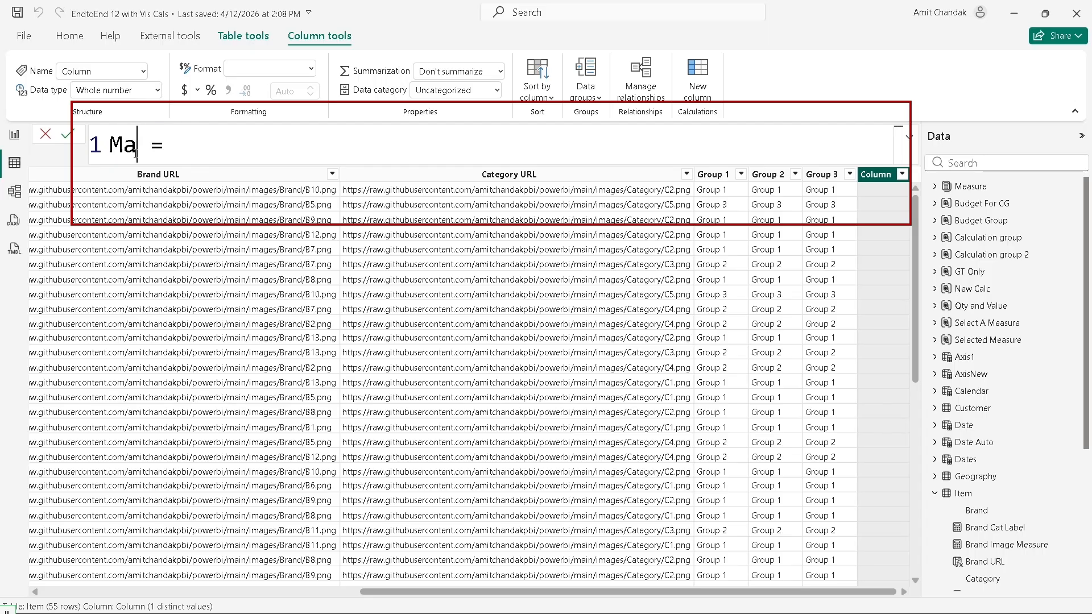
pyautogui.write('nd')
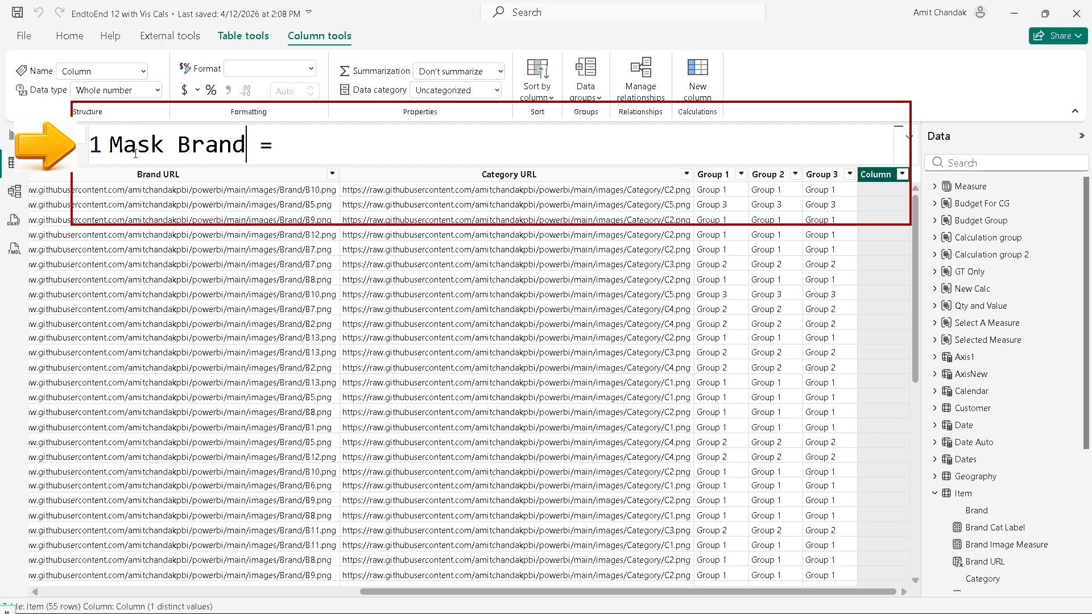
# - Start the column's formula with an IF that compares USERPRINCIPALNAME() with a sample e-mail address and returns "*" on a match
pyautogui.write('if')
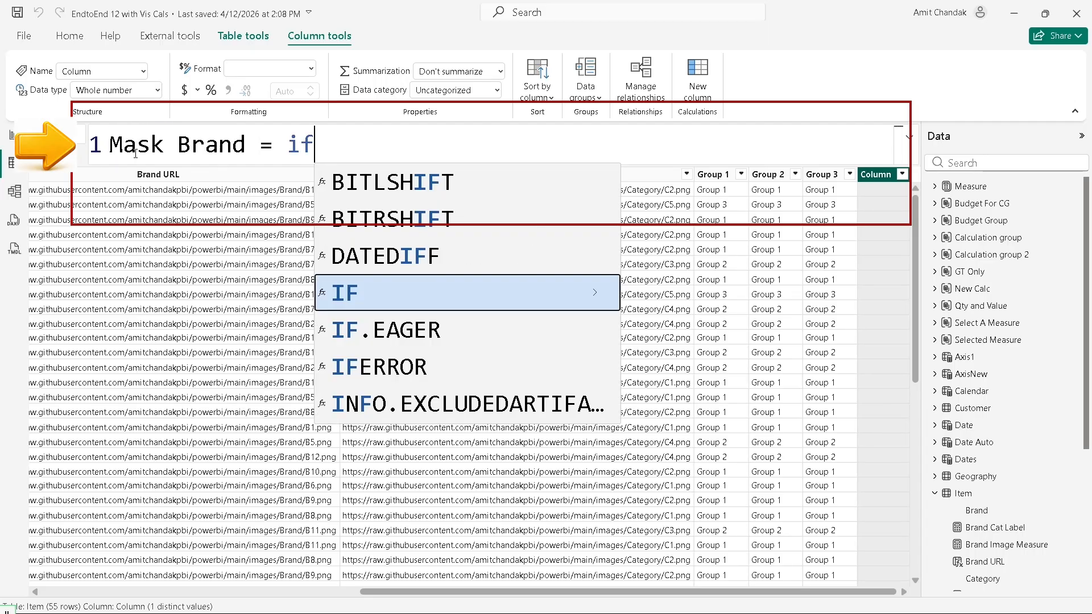
pyautogui.write('(use')
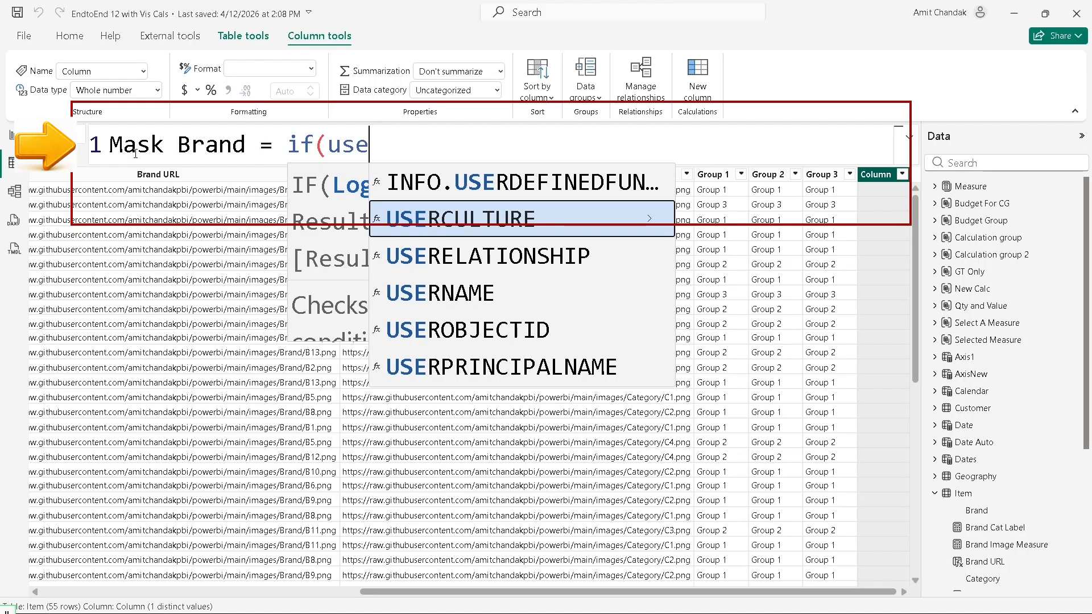
pyautogui.press('Down')
pyautogui.press('Down')
pyautogui.press('Down')
pyautogui.press('Down')
pyautogui.press('Tab')
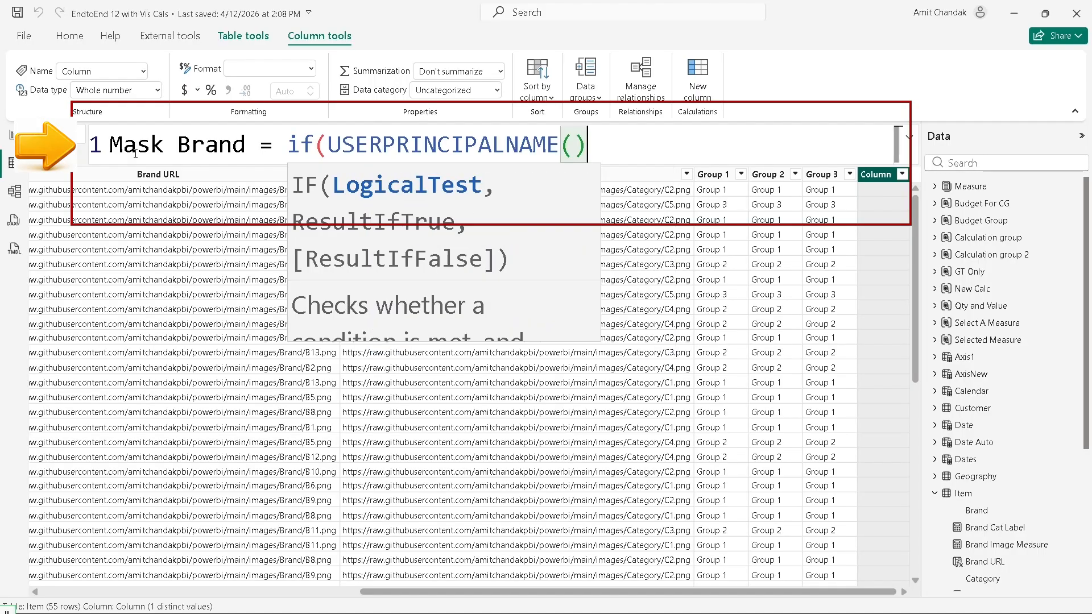
pyautogui.write('= "a')
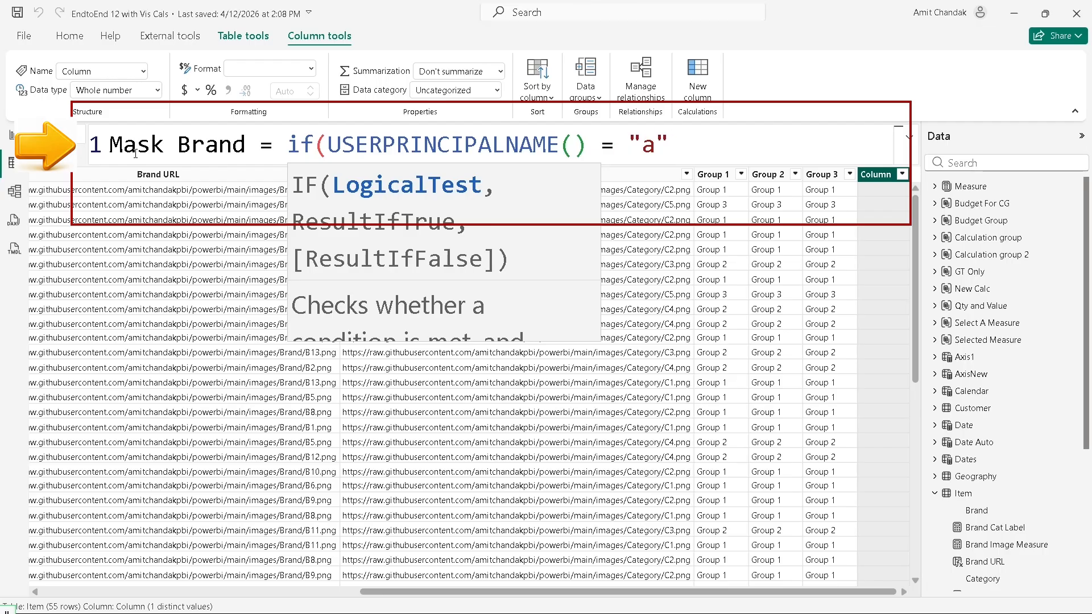
pyautogui.write('@a.')
pyautogui.write('com", ')
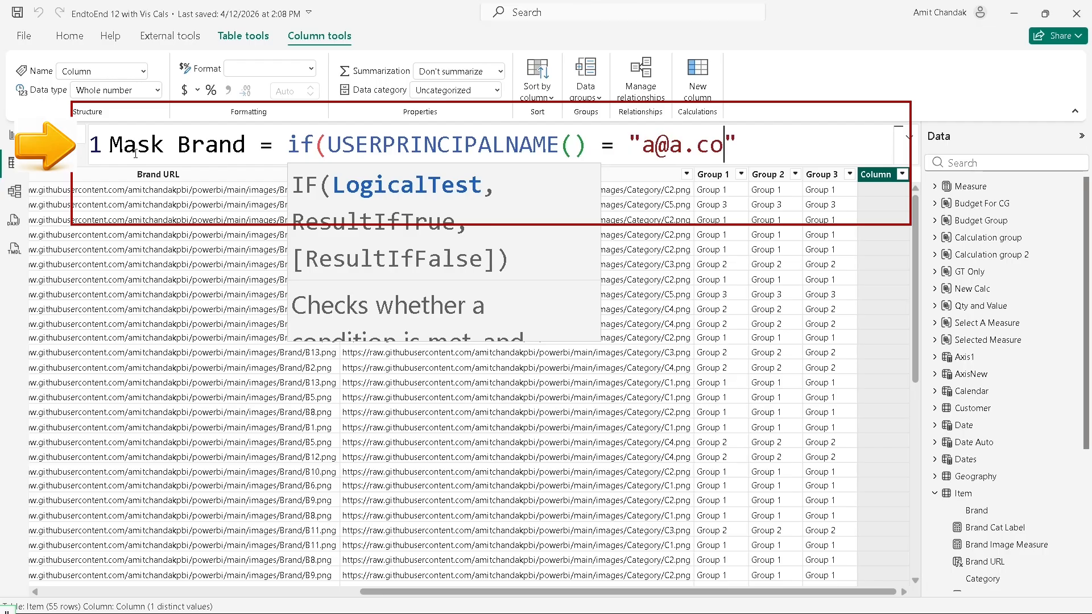
pyautogui.write('"*')
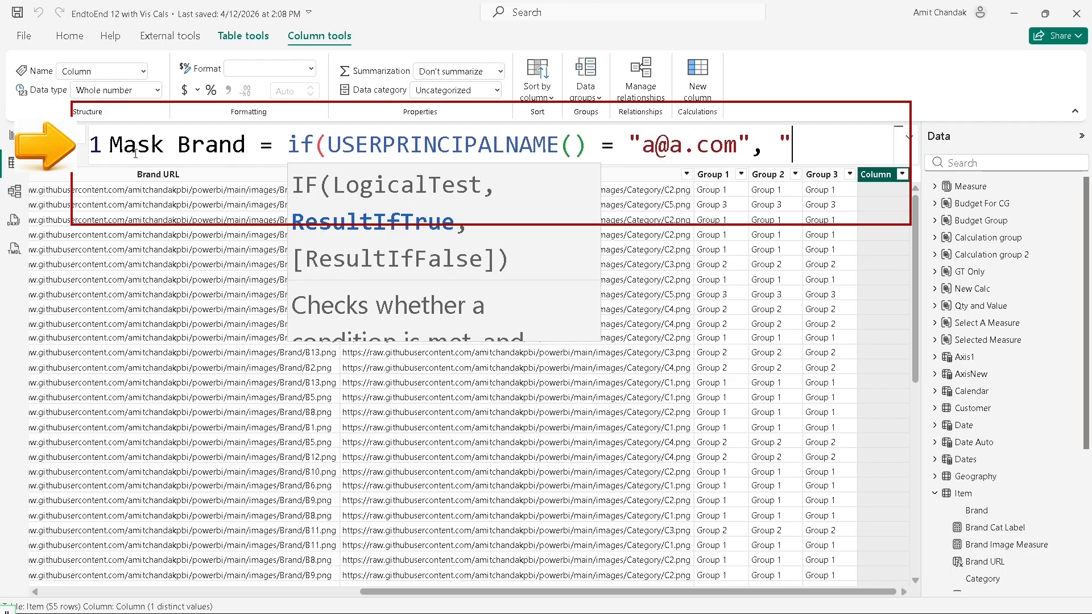
# - Complete the IF with 'Item'[Brand] as the result when false, and commit the Mask Brand formula
pyautogui.write('", ite')
pyautogui.press('Down')
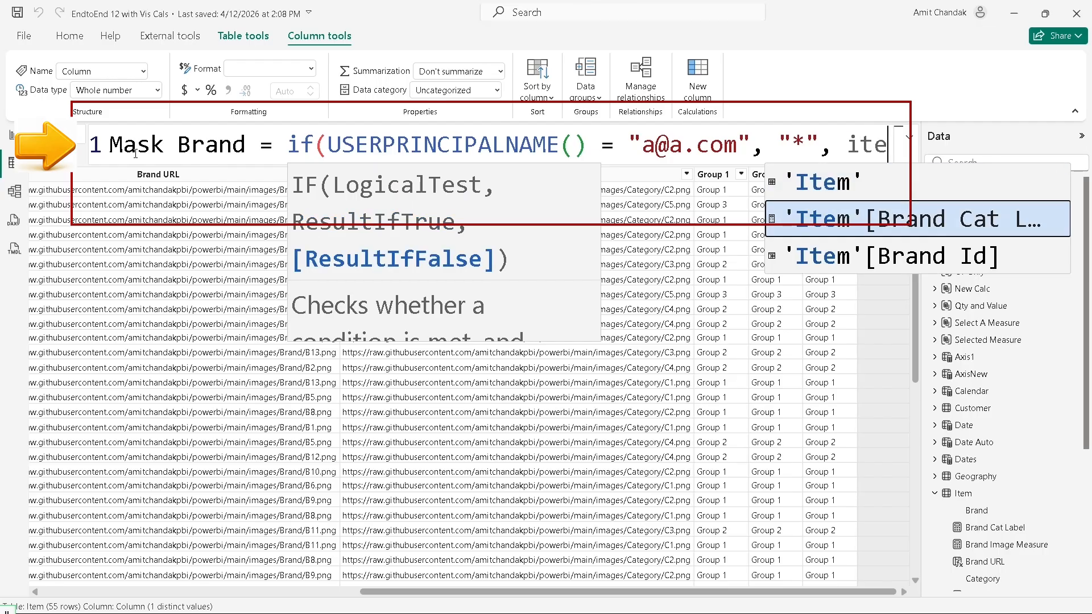
pyautogui.press('Up')
pyautogui.press('Tab')
pyautogui.write('[Brand])')
pyautogui.press('Return')
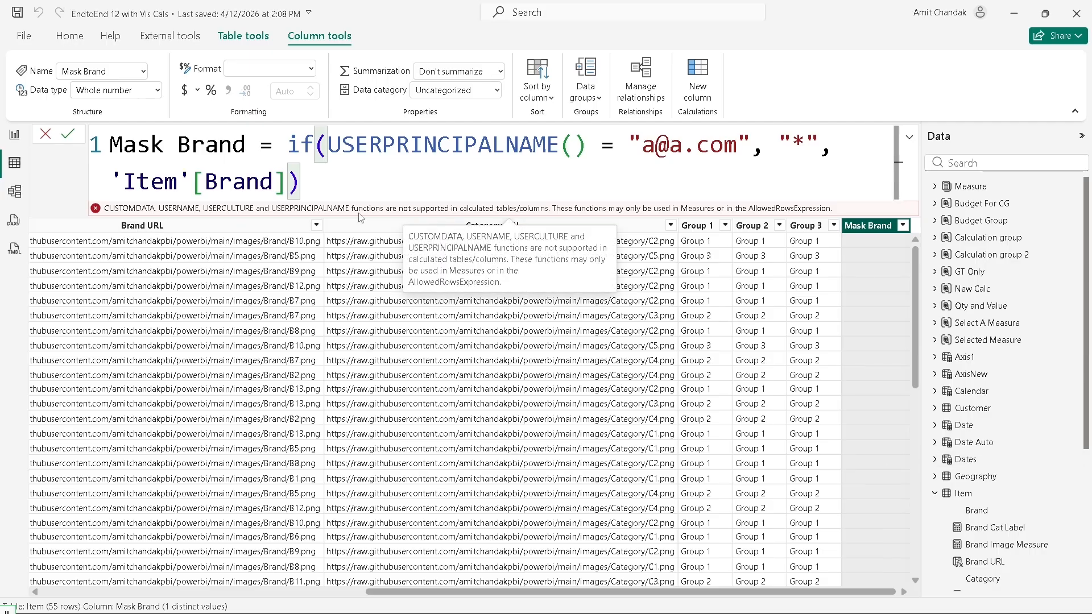
# - Try to commit the Mask Brand formula again, and check the browser blog post's section on the Expression Context property
pyautogui.press('Return')
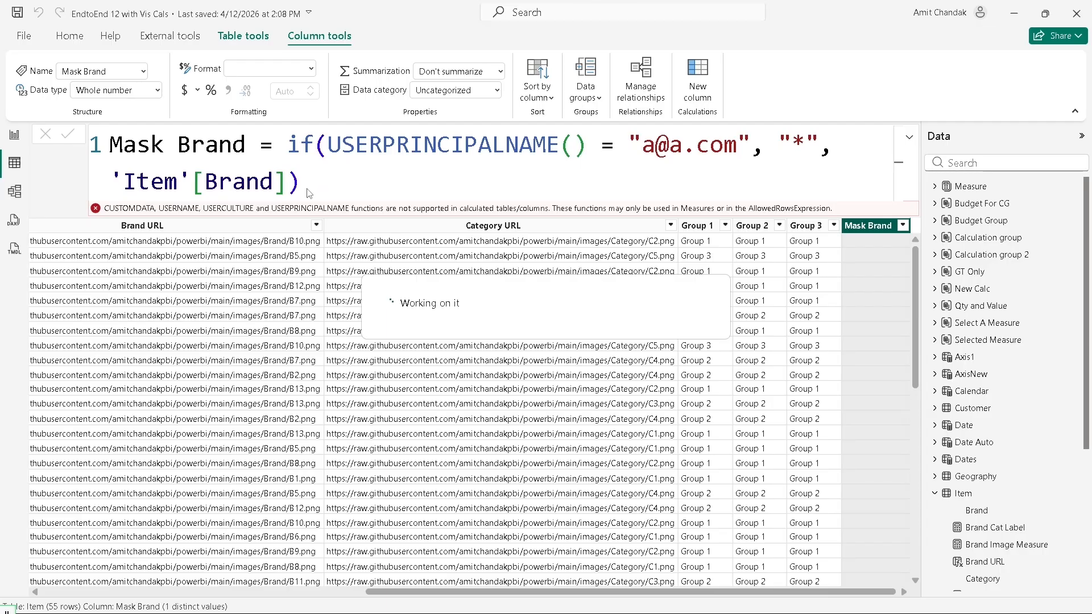
pyautogui.click(310, 189)
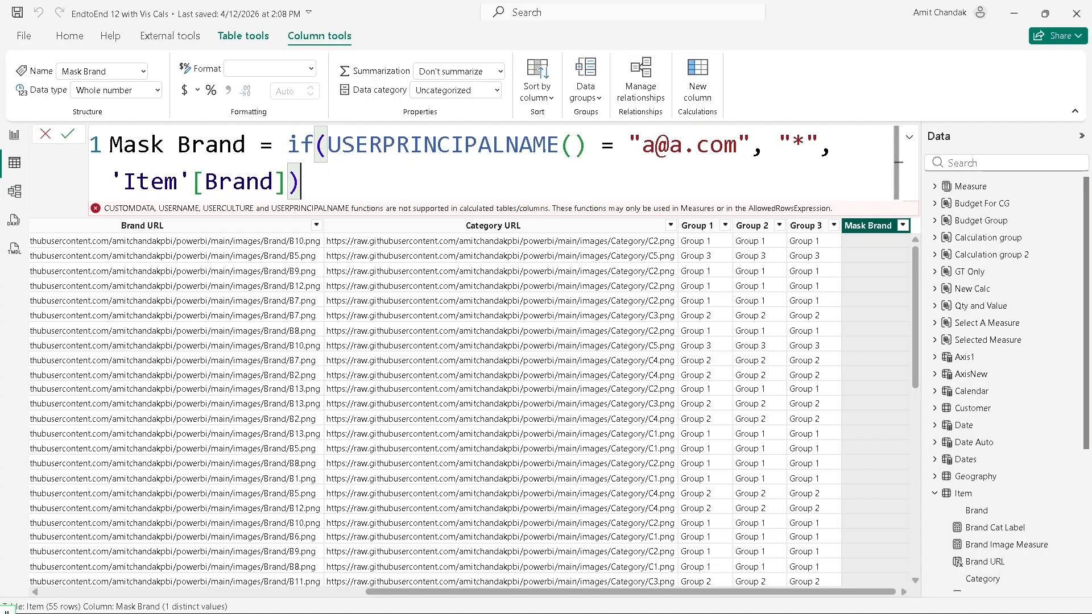
pyautogui.hotkey('alt', 'Tab')
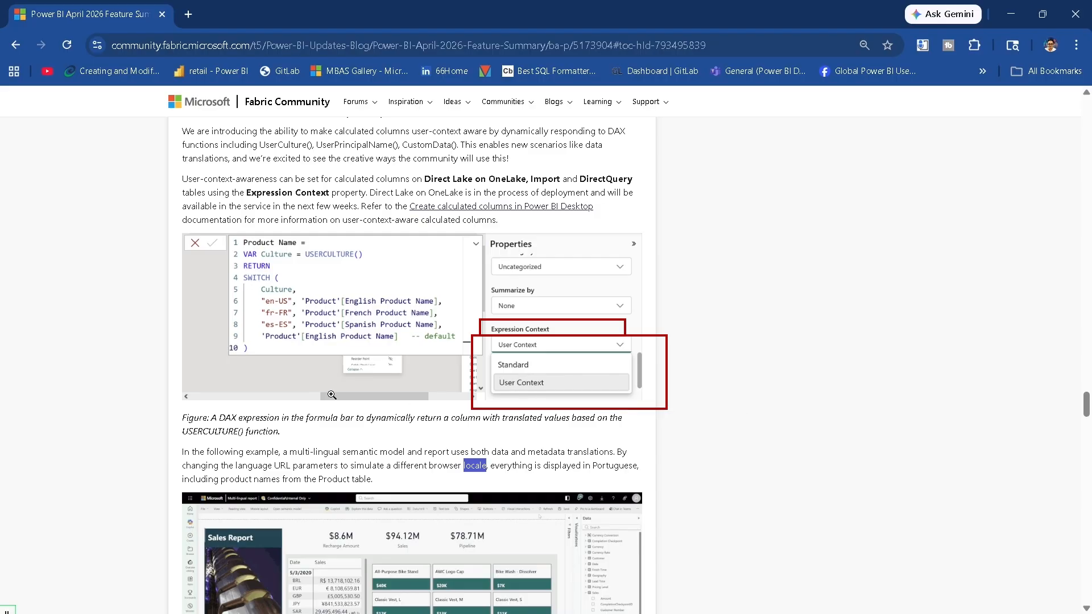
pyautogui.scroll(1, 303, 279)
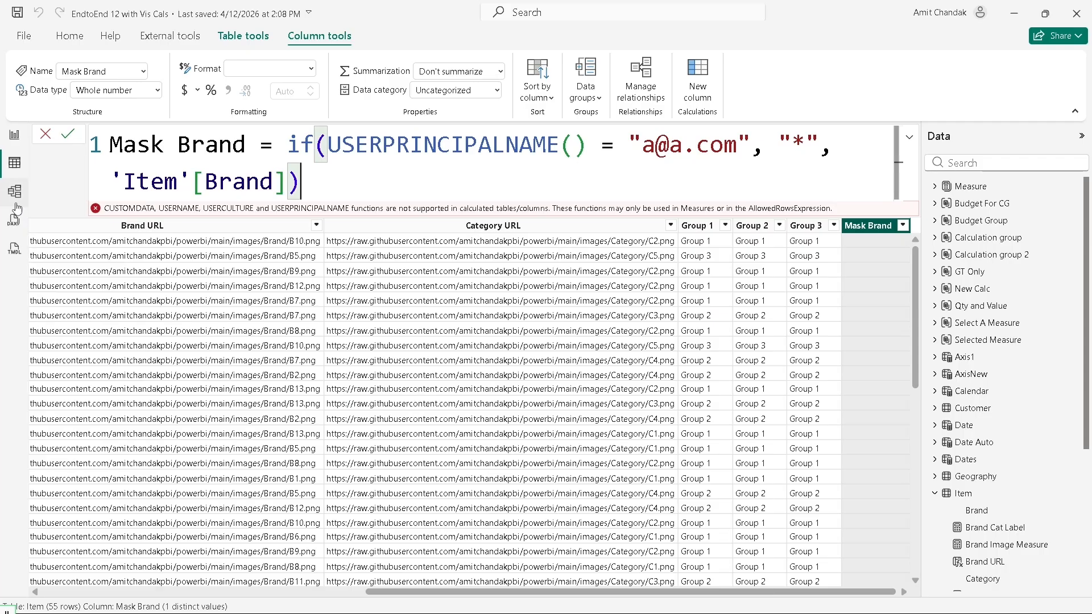
# - Open the model view and set the Mask Brand column's Expression Context to User Context in its advanced properties
pyautogui.click(15, 193)
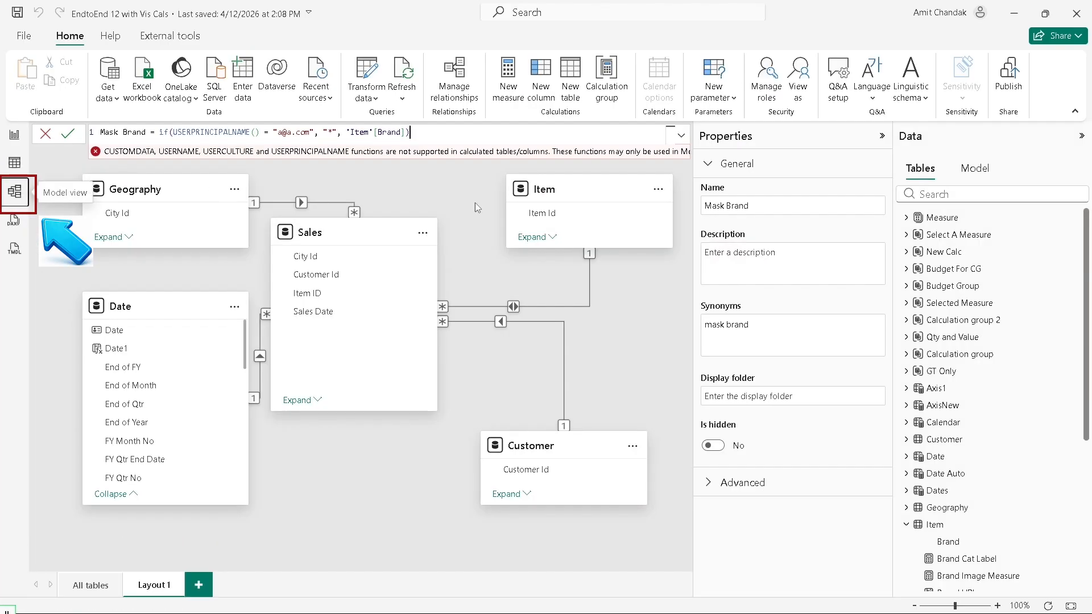
pyautogui.scroll(-5, 909, 389)
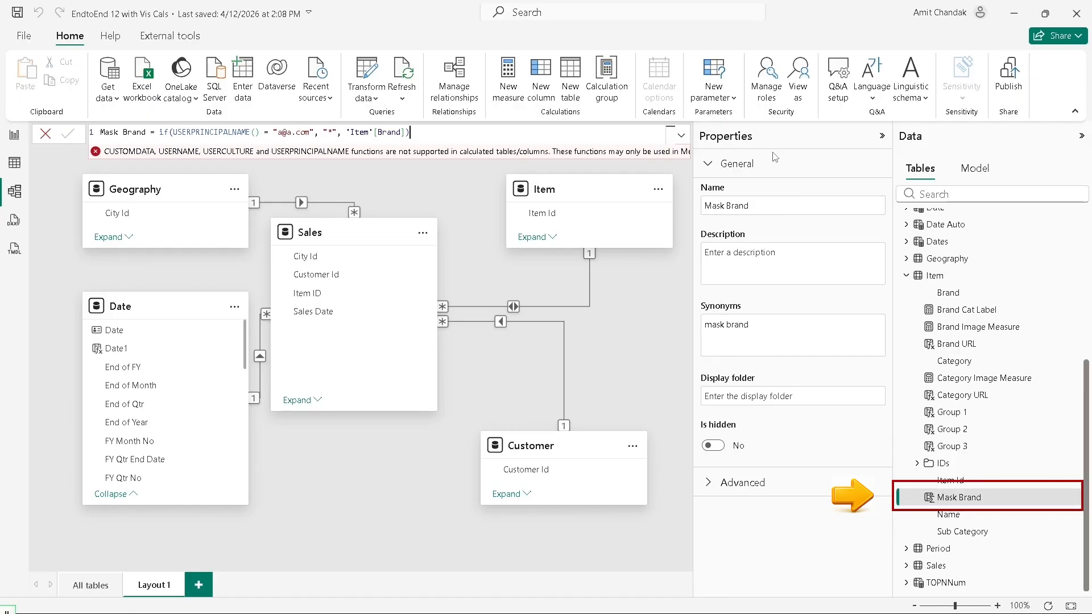
pyautogui.click(878, 141)
pyautogui.click(876, 141)
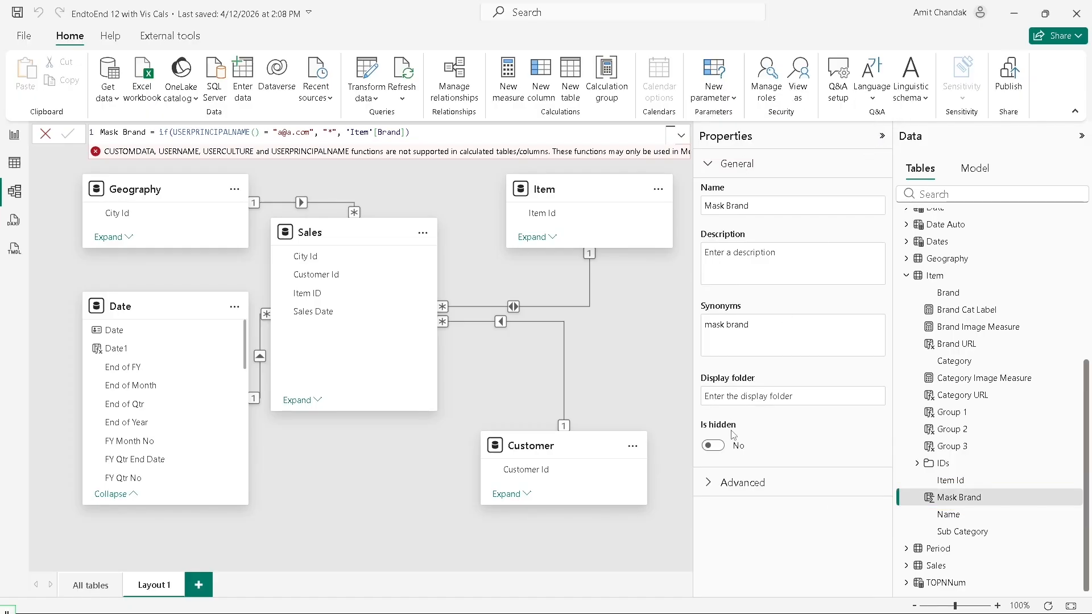
pyautogui.click(732, 482)
pyautogui.scroll(-3, 784, 388)
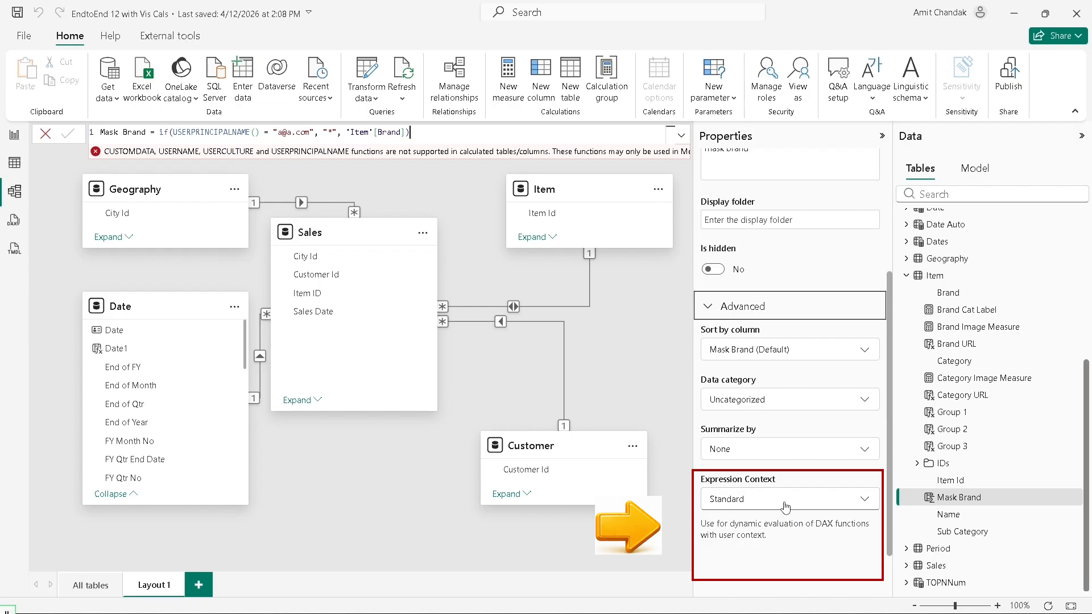
pyautogui.click(738, 510)
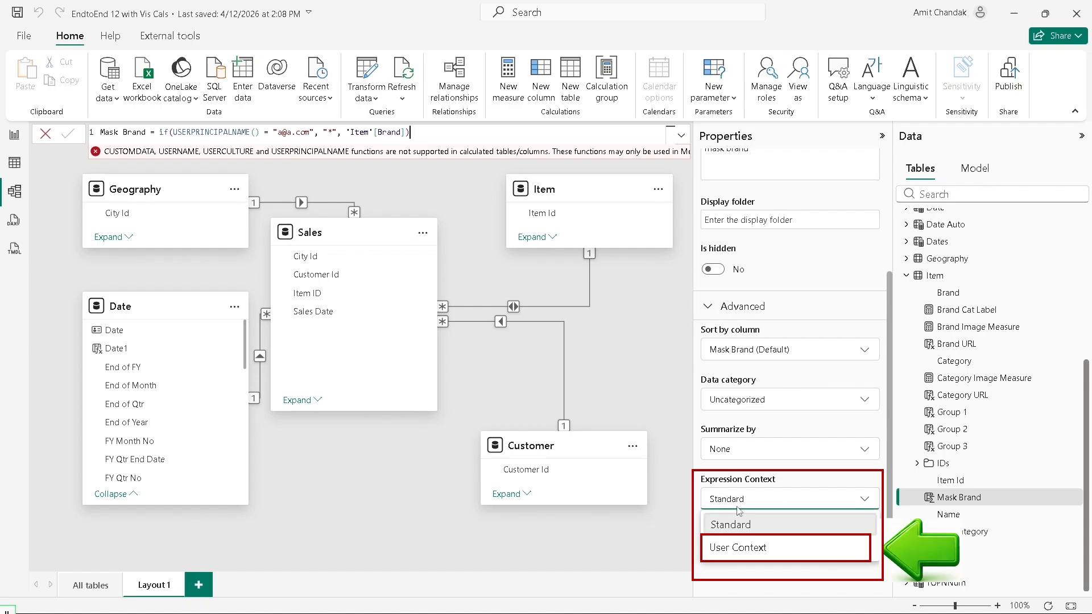
pyautogui.click(739, 549)
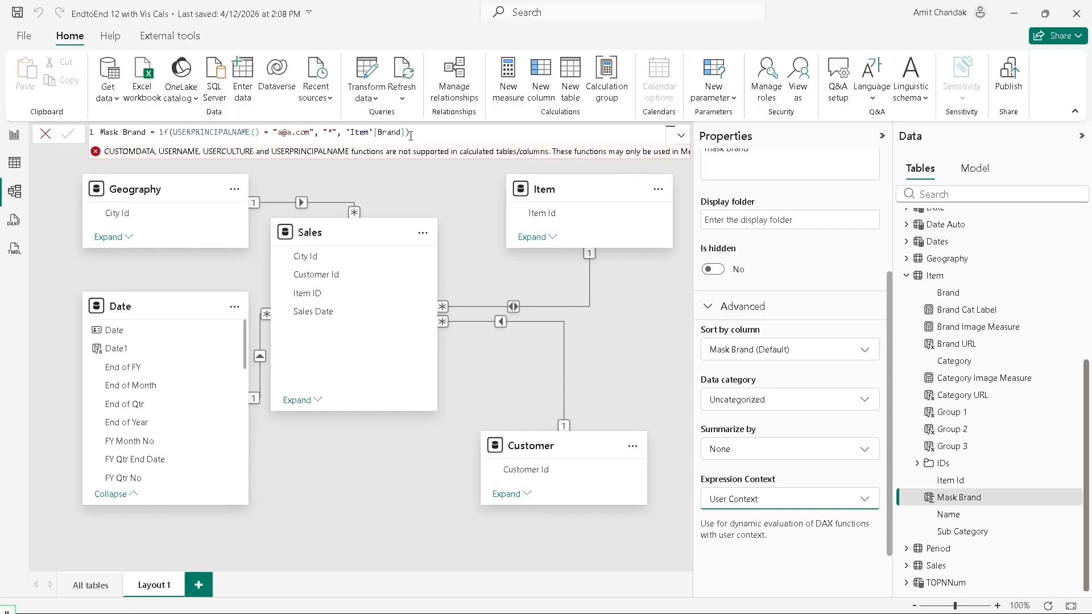
# - Recommit the Mask Brand formula under the user context and check the column's advanced properties
pyautogui.click(411, 135)
pyautogui.press('Return')
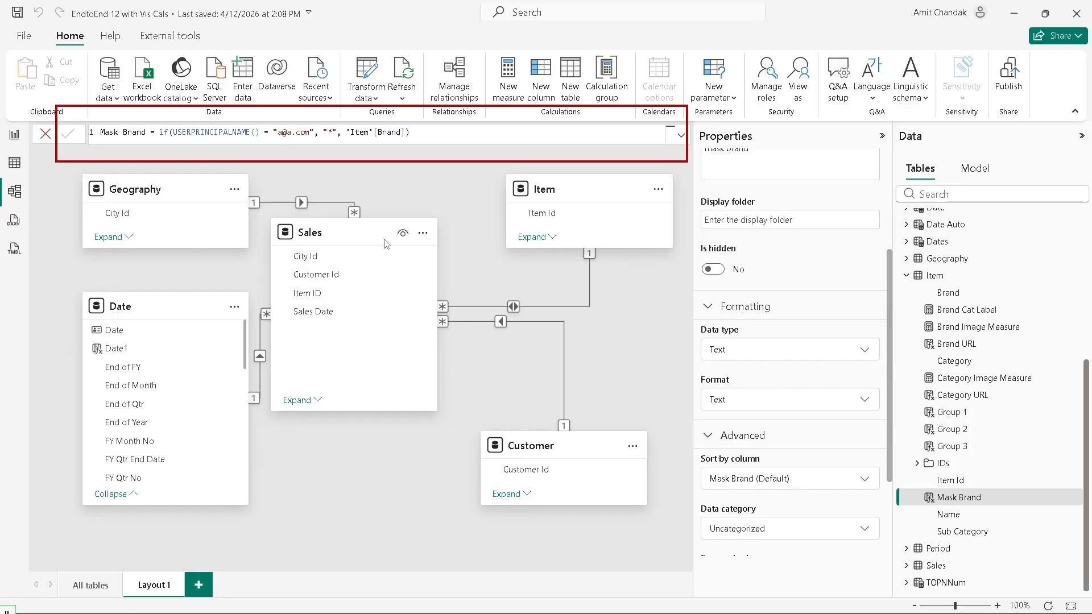
pyautogui.moveTo(385, 243)
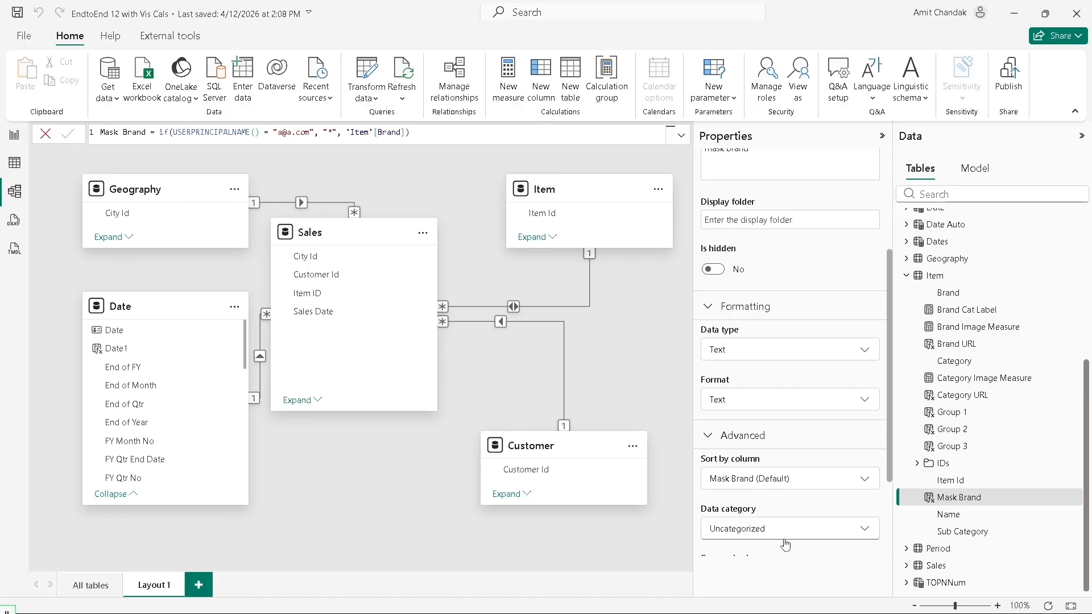
pyautogui.scroll(-2, 786, 495)
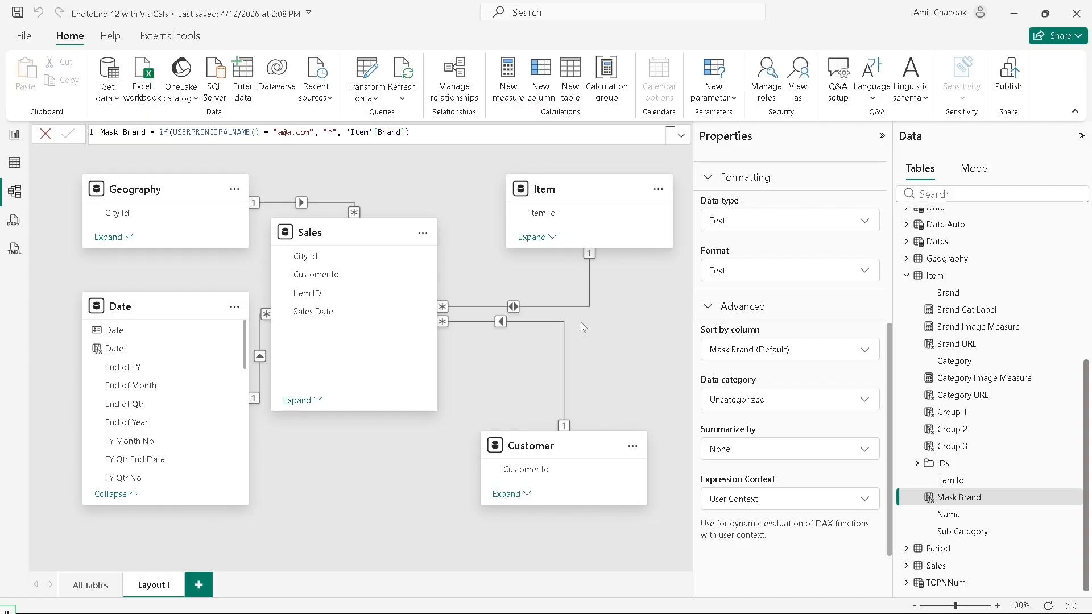
# - Return to the report page, duplicate the Net by Brand bar chart and place the copy beside the original
pyautogui.click(19, 145)
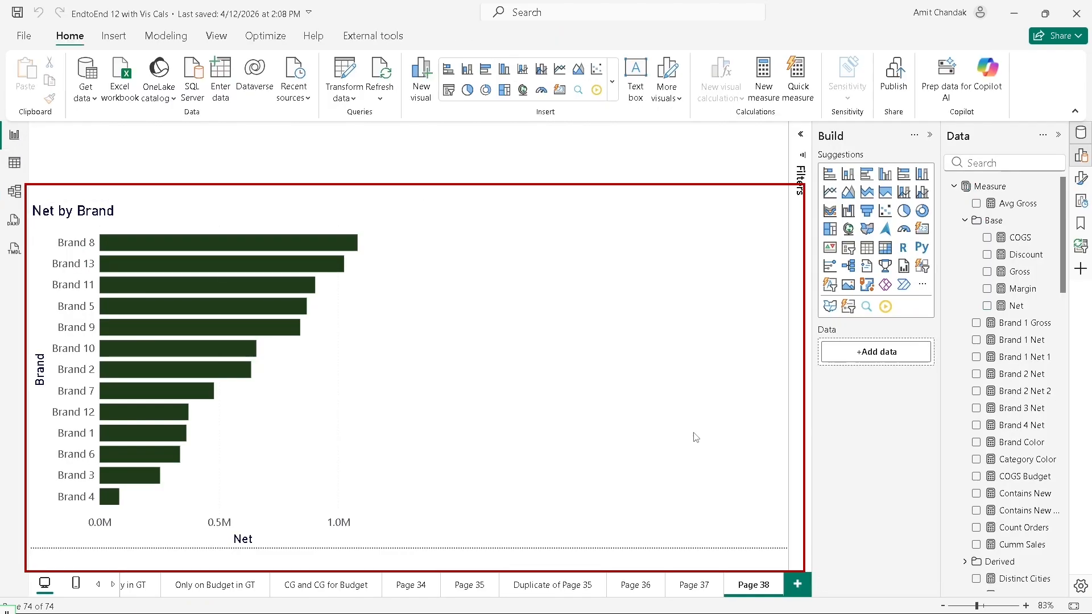
pyautogui.click(369, 435)
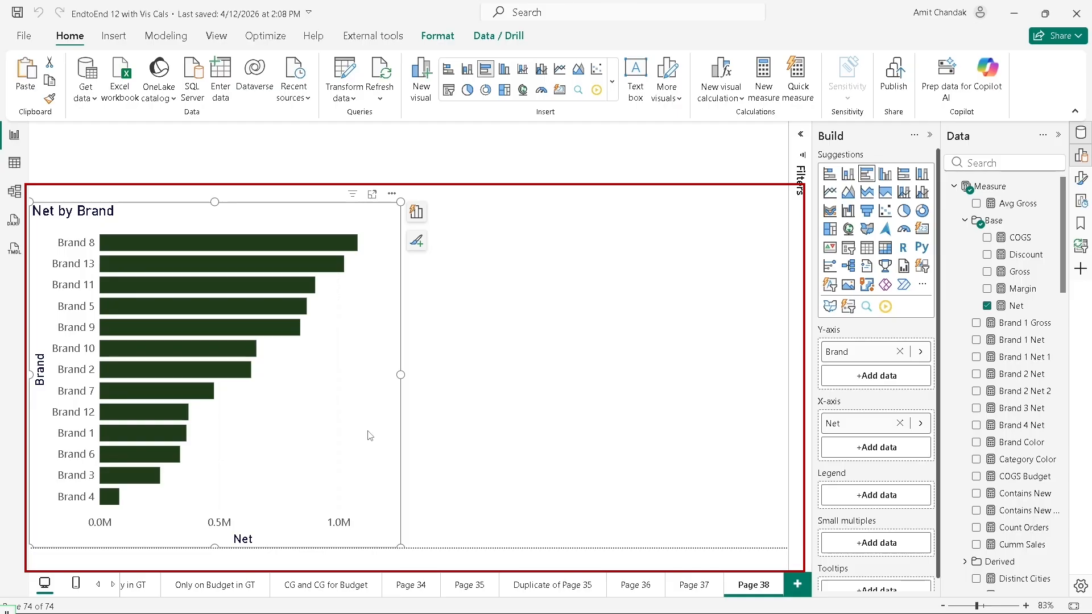
pyautogui.hotkey('ctrl', 'c')
pyautogui.hotkey('ctrl', 'v')
pyautogui.moveTo(369, 436); pyautogui.dragTo(765, 434)
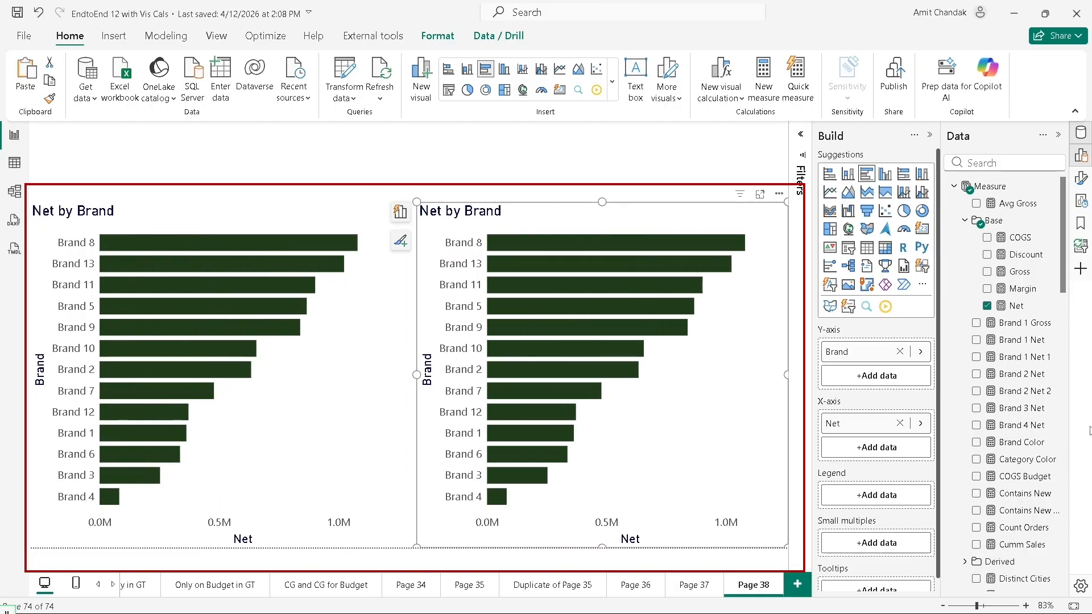
# - Replace Brand with Mask Brand on the Y-axis of the copied bar chart
pyautogui.scroll(-15, 1018, 375)
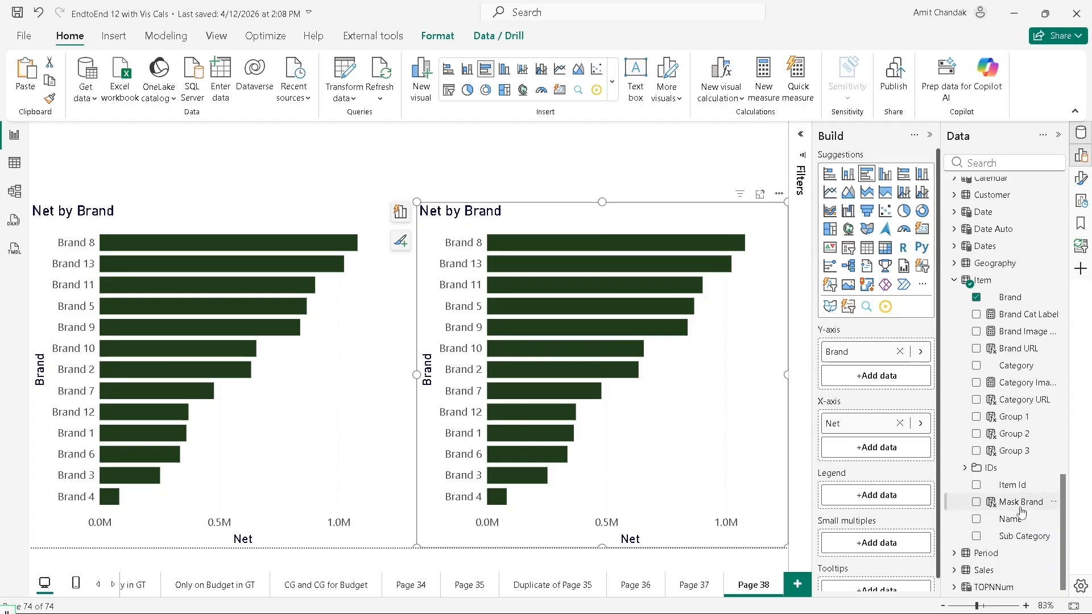
pyautogui.moveTo(1022, 512); pyautogui.dragTo(884, 377)
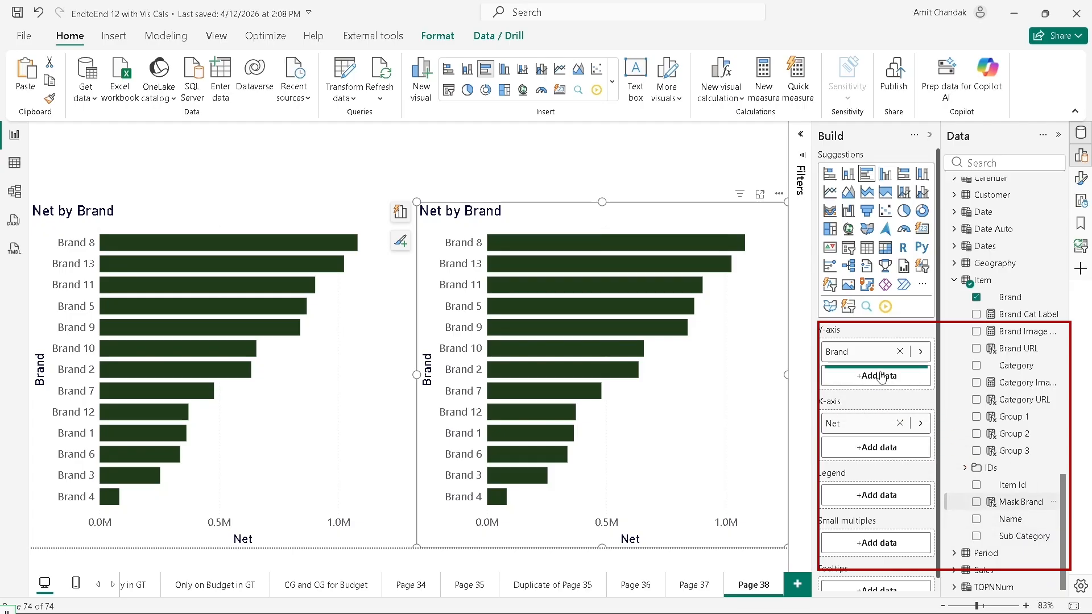
pyautogui.click(900, 351)
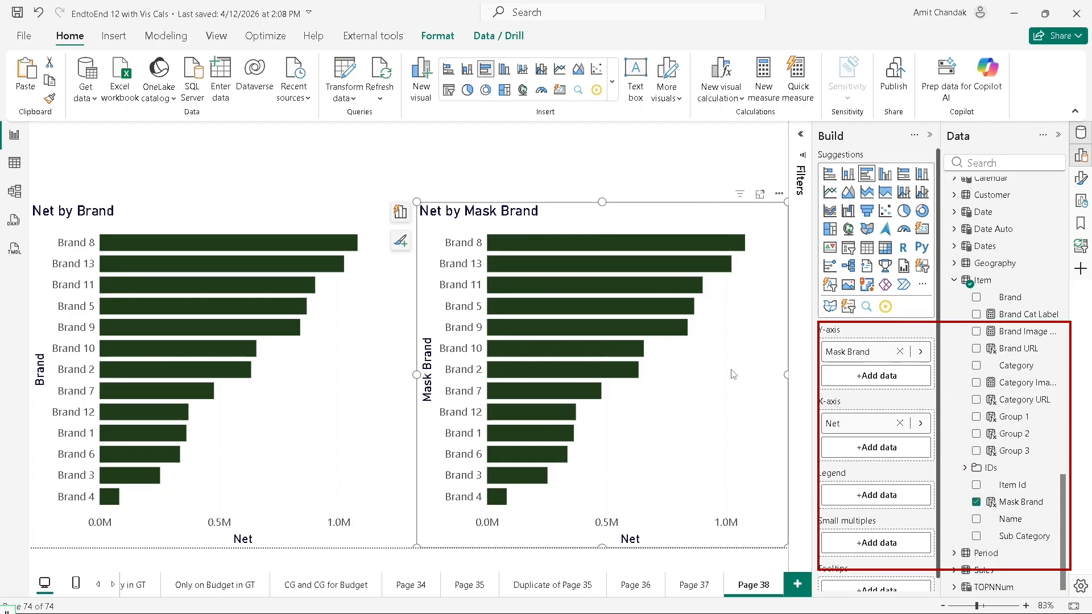
# - View the report as another user, entering the sample e-mail address used in the Mask Brand formula
pyautogui.click(172, 36)
pyautogui.click(475, 79)
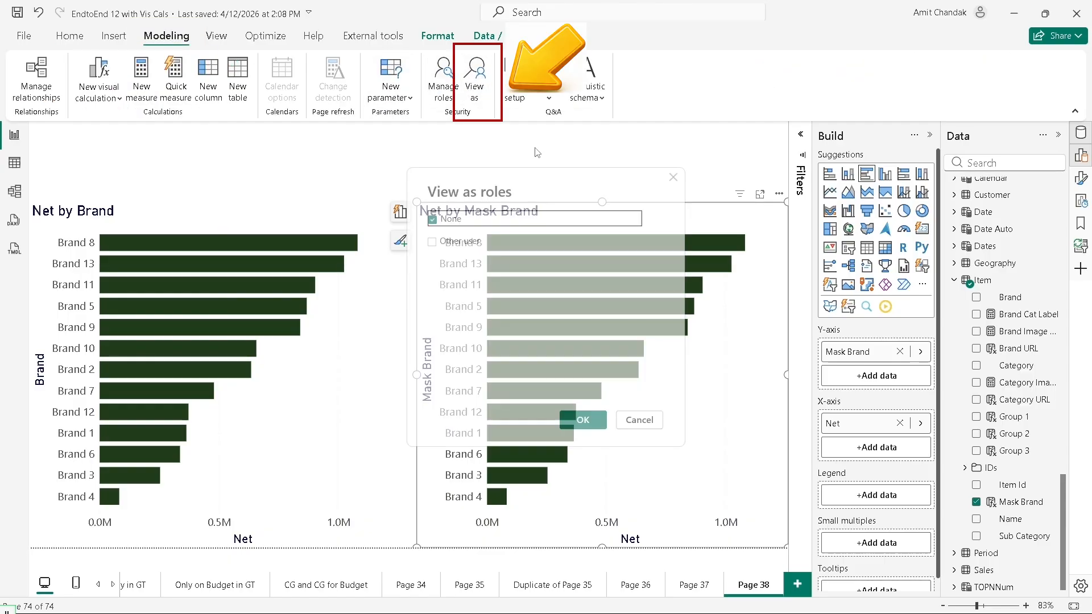
pyautogui.click(458, 240)
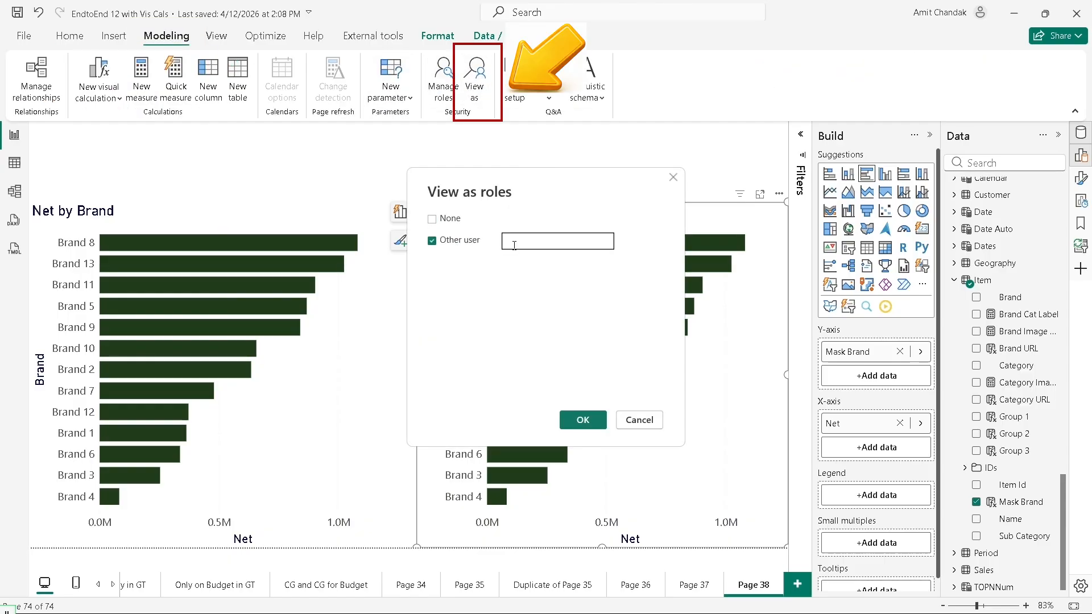
pyautogui.click(514, 246)
pyautogui.write('a@')
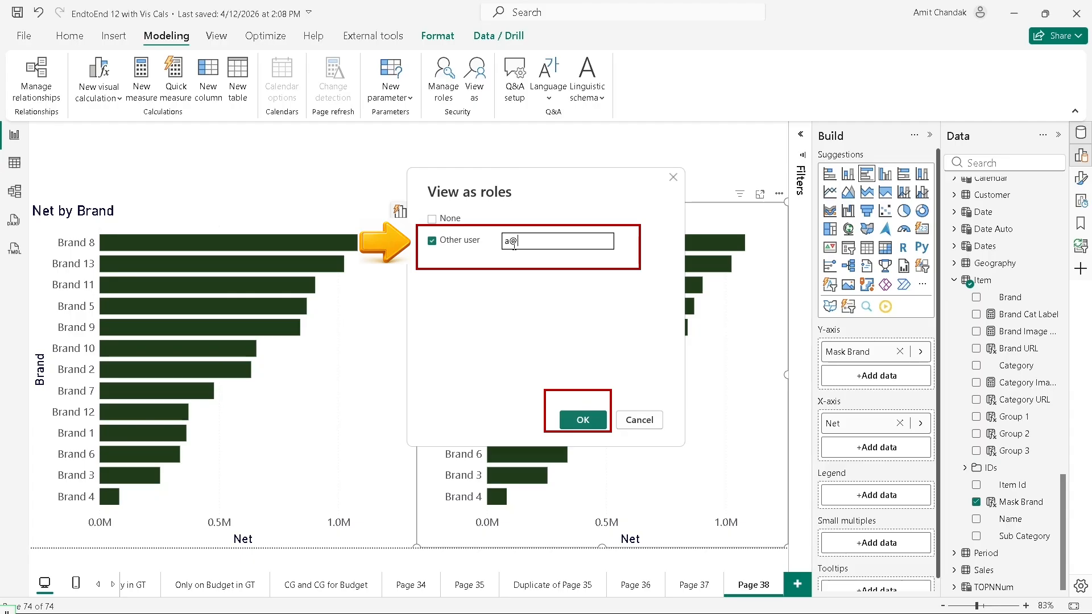
pyautogui.write('a.com')
pyautogui.click(576, 425)
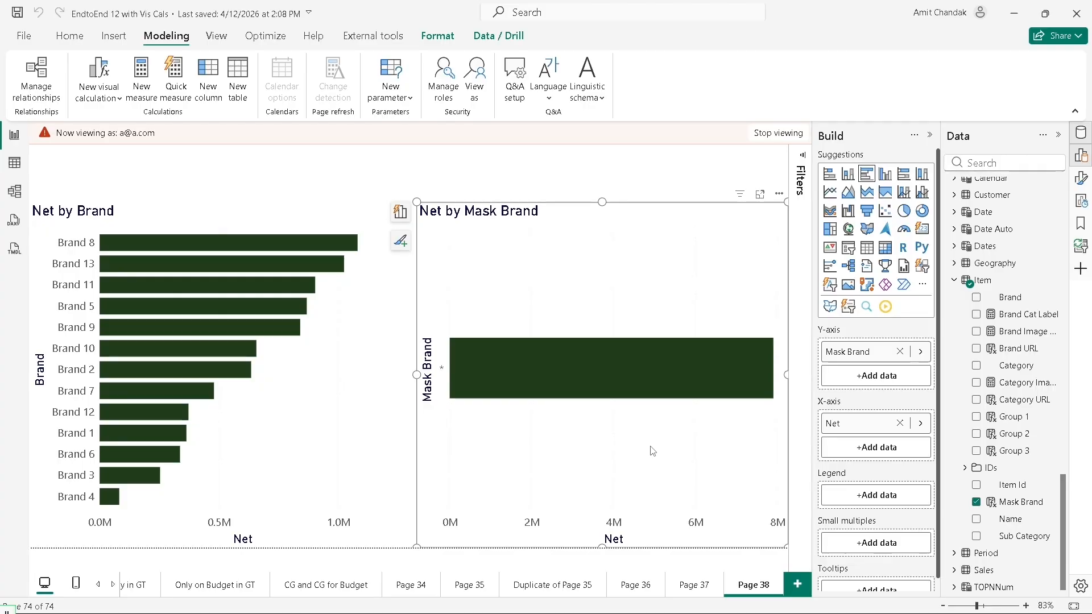
pyautogui.moveTo(506, 389)
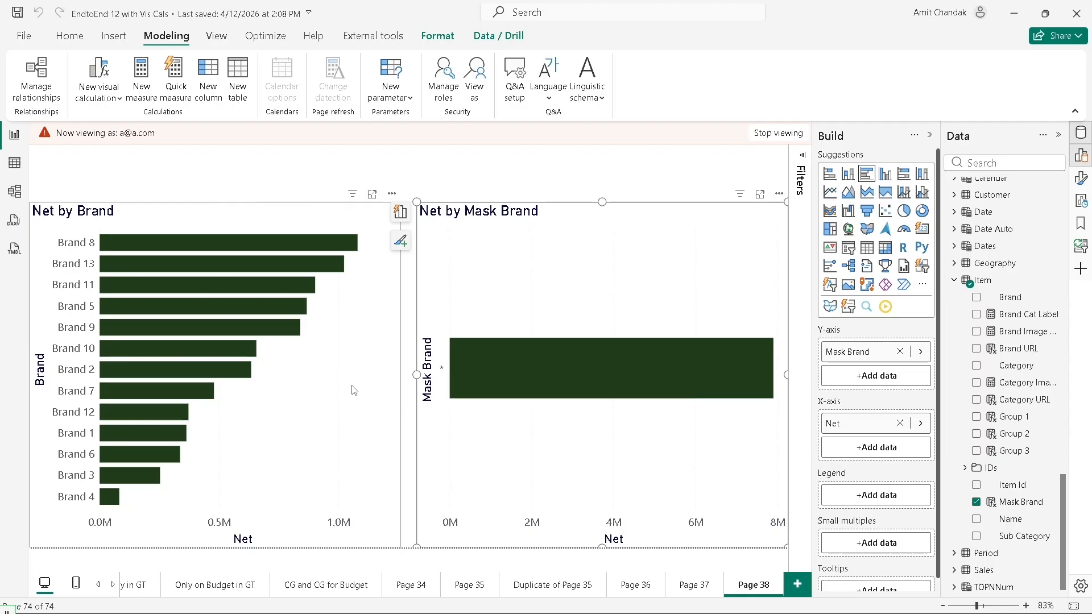
# - Convert the original Net by Brand bar chart into a table to compare its total with the masked chart
pyautogui.click(353, 390)
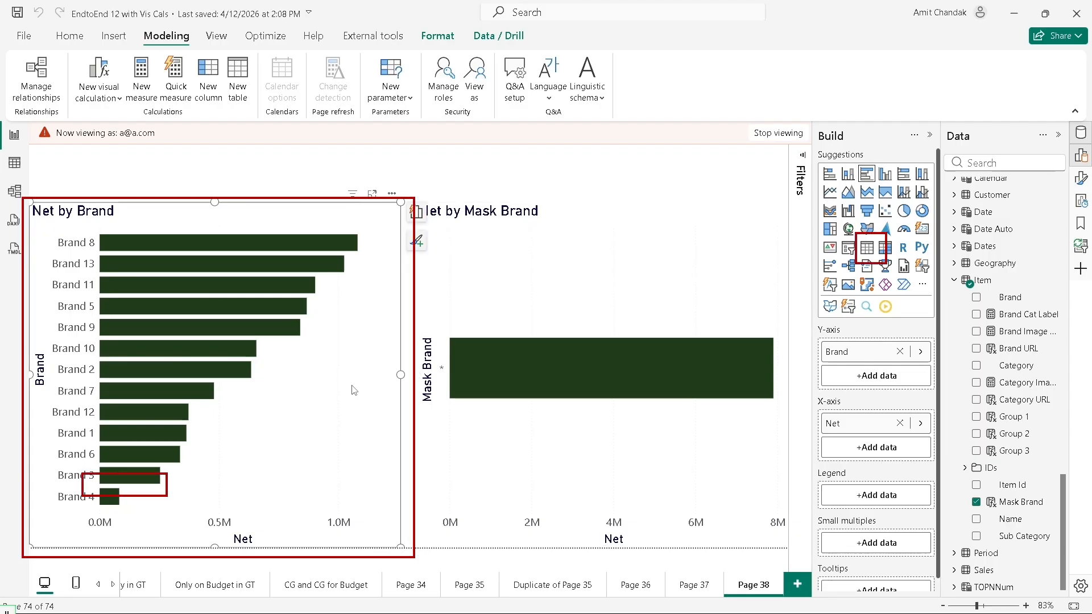
pyautogui.click(864, 249)
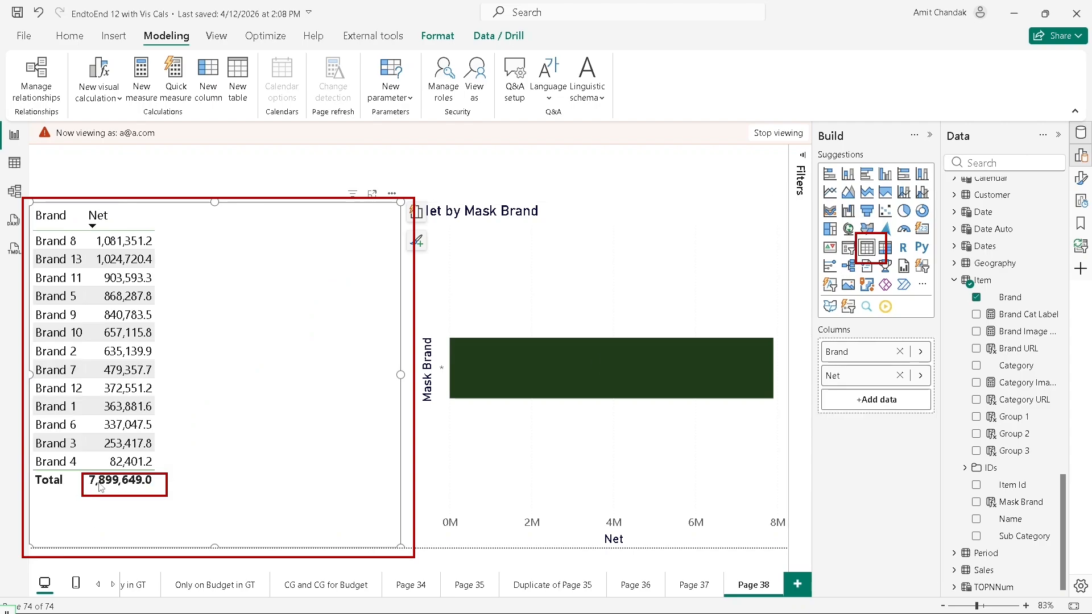
pyautogui.moveTo(560, 381)
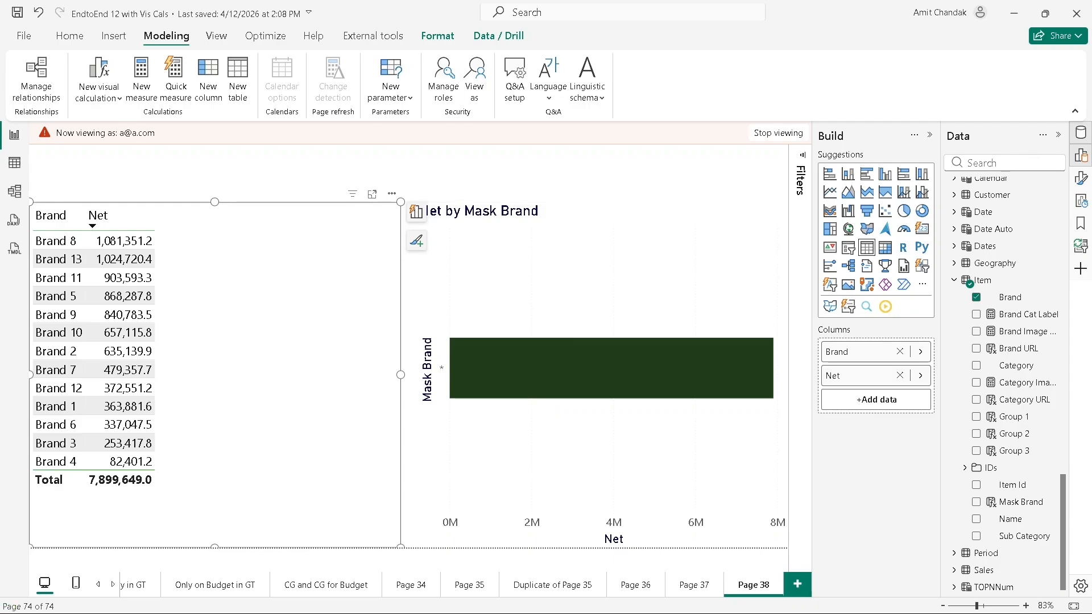
# - Switch to the Class 9 April 2026 Desktop Live report and examine the Switch Axis column's ISBLANK condition and SWITCH expression
pyautogui.moveTo(0, 46); pyautogui.dragTo(778, 63)
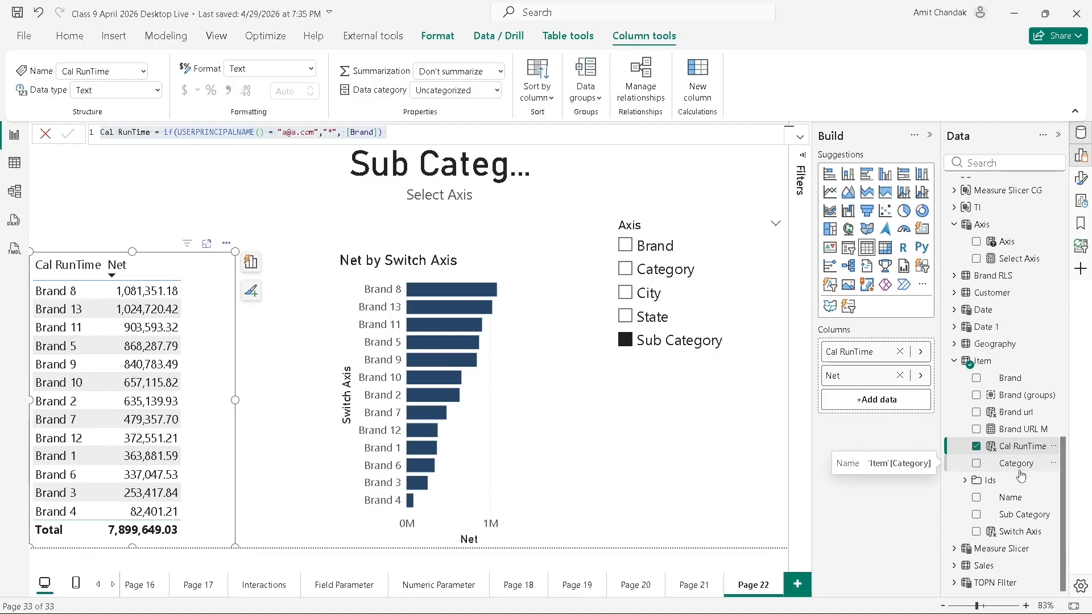
pyautogui.click(1020, 531)
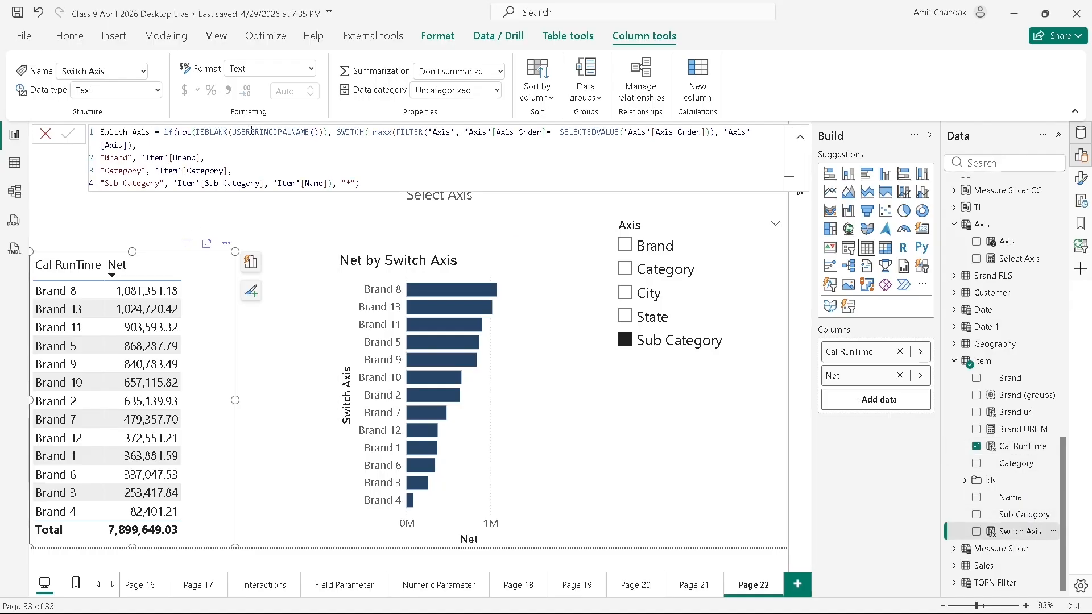
pyautogui.click(328, 133)
pyautogui.moveTo(328, 133); pyautogui.dragTo(178, 133)
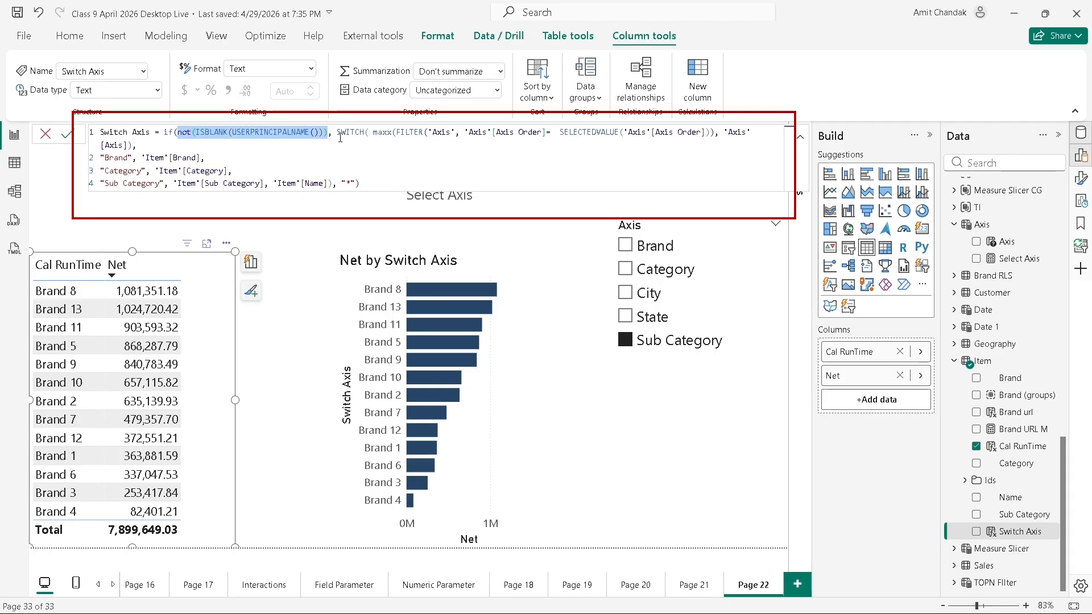
pyautogui.moveTo(336, 132); pyautogui.dragTo(716, 132)
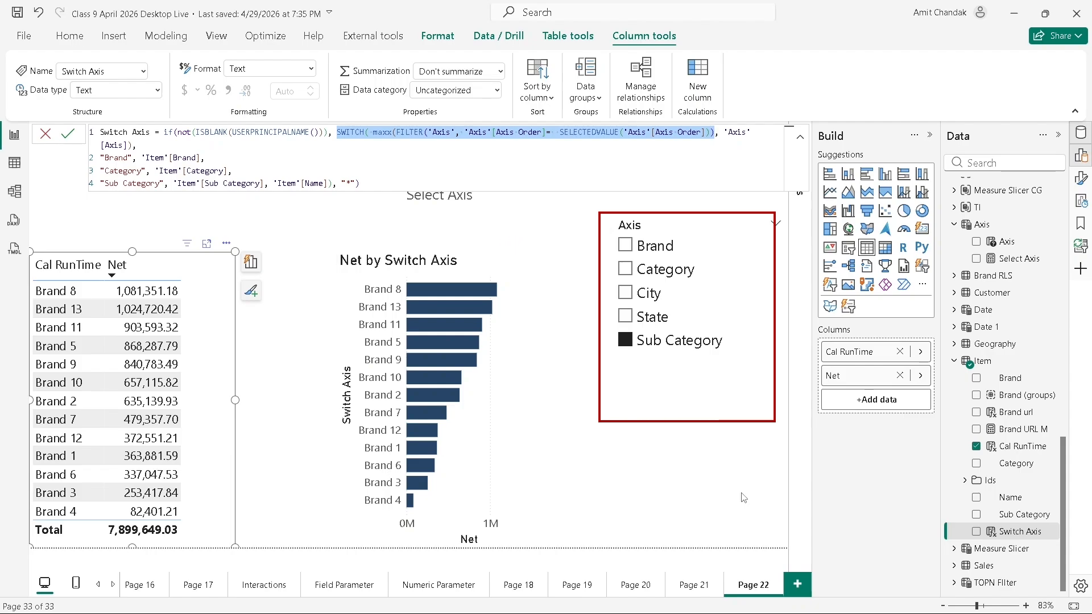
# - Test the Axis slicer's effect on the Net by Switch Axis chart with State, City and Category, ending on Brand
pyautogui.click(640, 317)
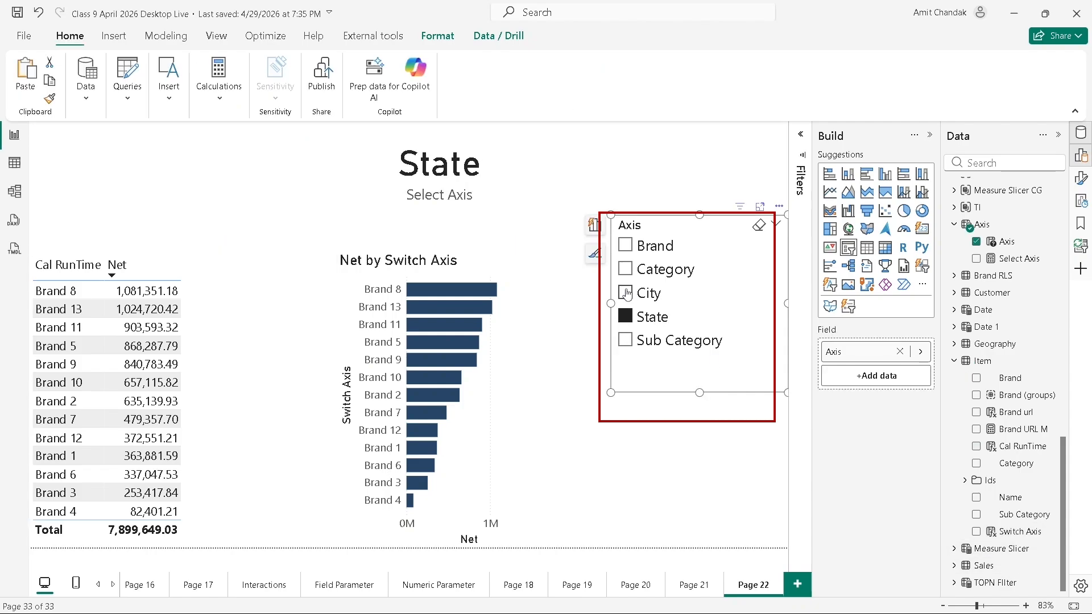
pyautogui.click(625, 293)
pyautogui.click(625, 269)
pyautogui.click(625, 254)
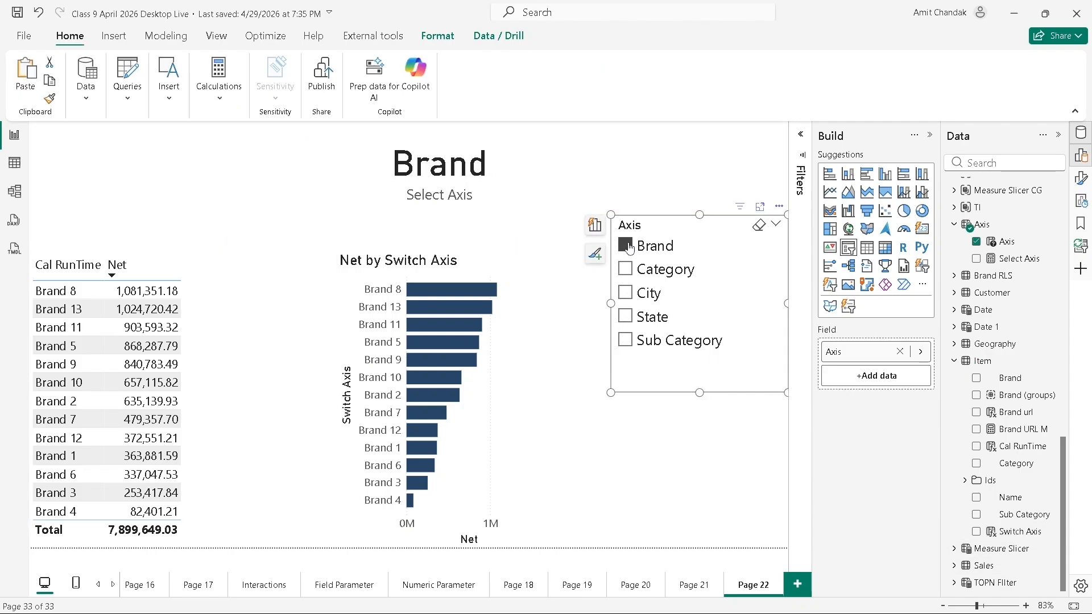
# - Remove NOT from the ISBLANK condition in the Switch Axis formula, commit it and inspect the chart's bar
pyautogui.click(1018, 531)
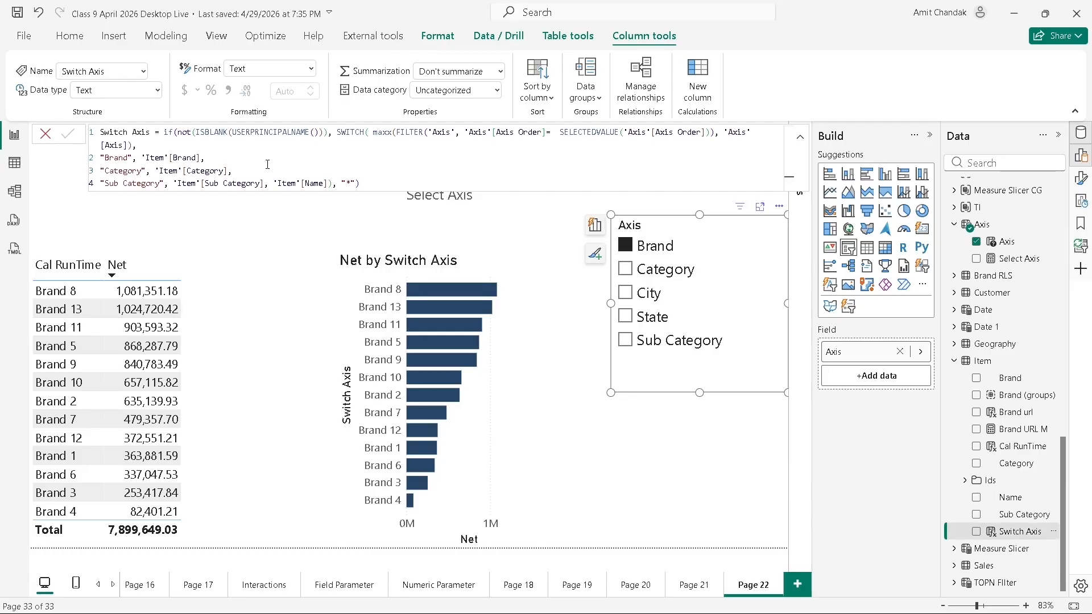
pyautogui.moveTo(217, 121); pyautogui.dragTo(155, 146)
pyautogui.doubleClick(180, 132)
pyautogui.press('Delete')
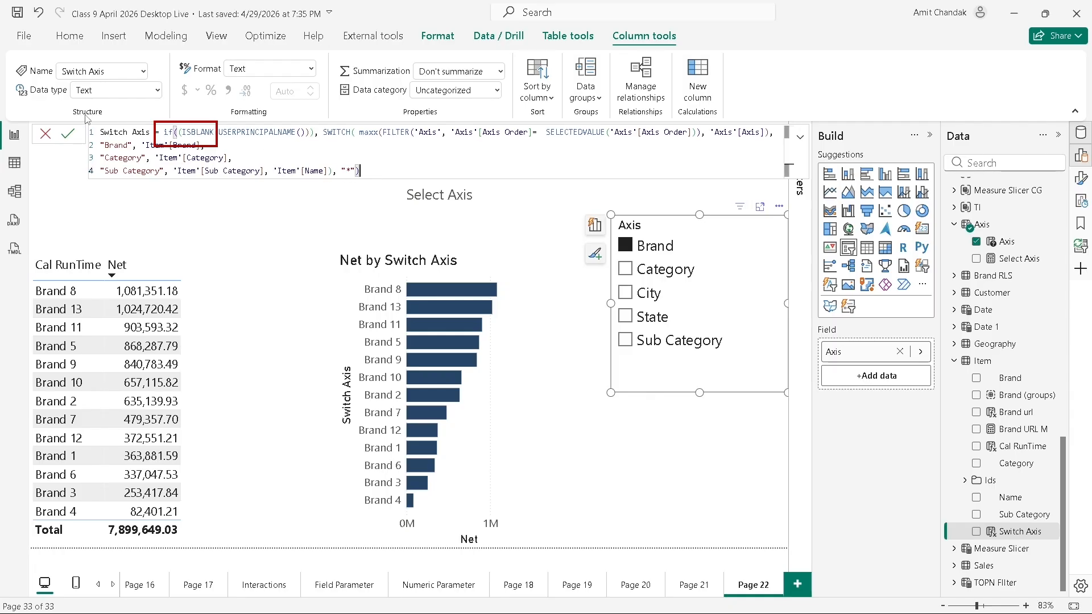
pyautogui.click(69, 135)
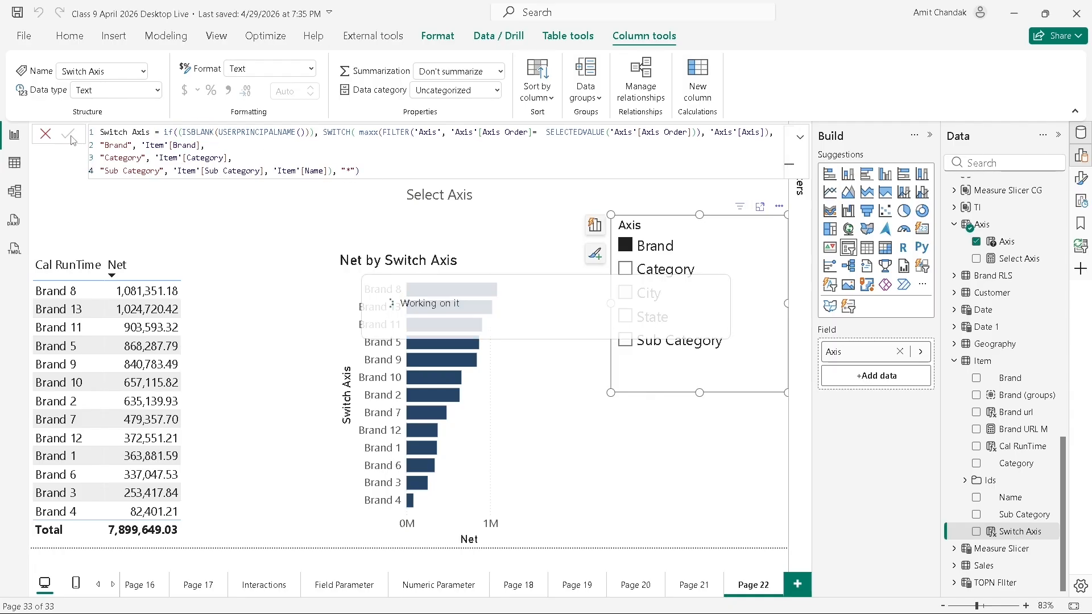
pyautogui.moveTo(439, 421)
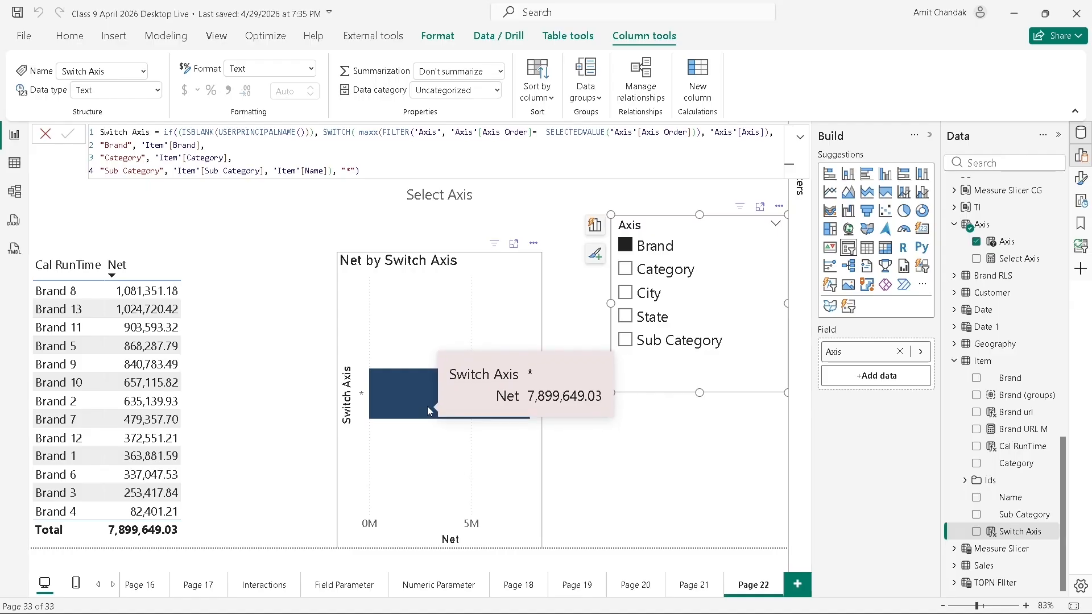